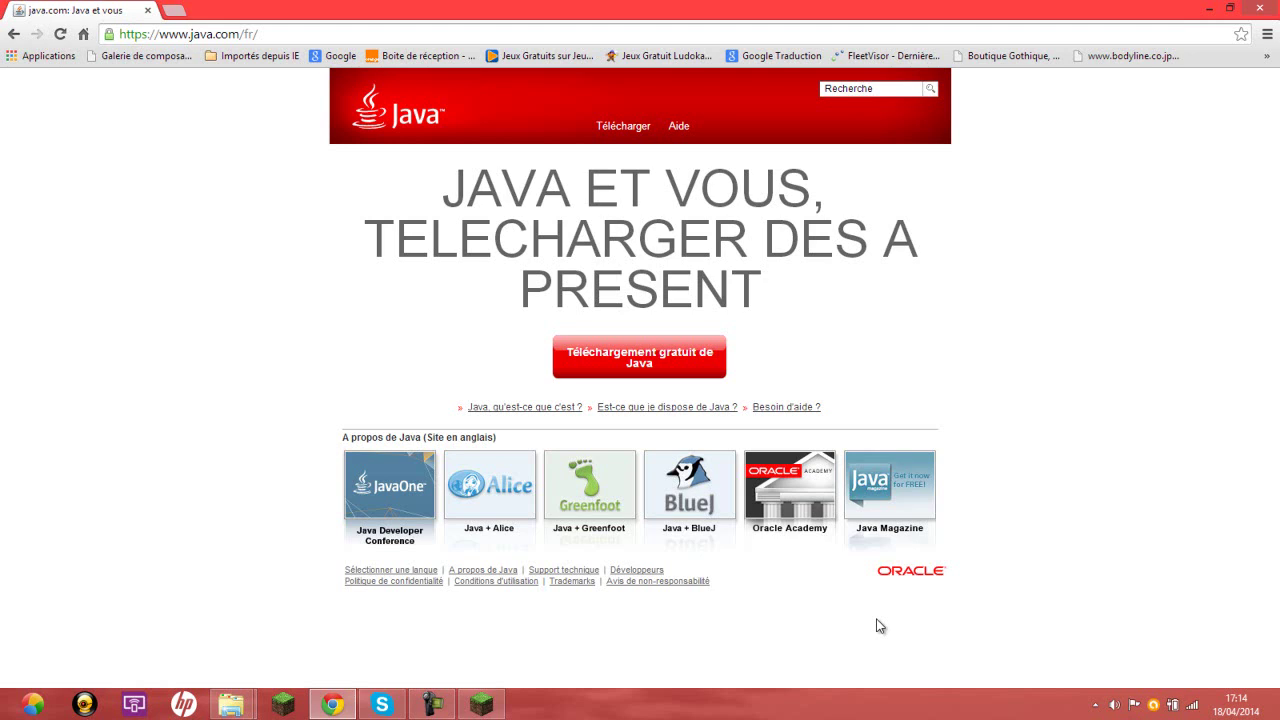
Step: Switch to Minecraft, view its video settings, and close the game
left_click(482, 704)
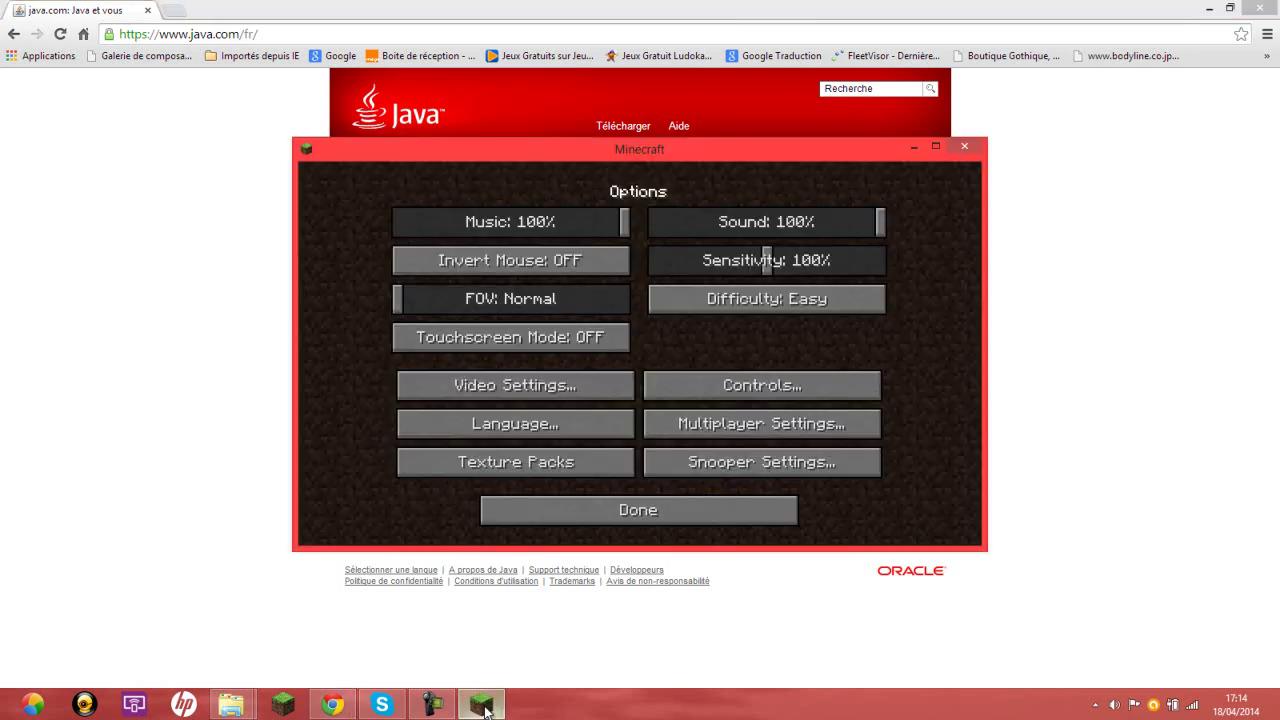
left_click(515, 385)
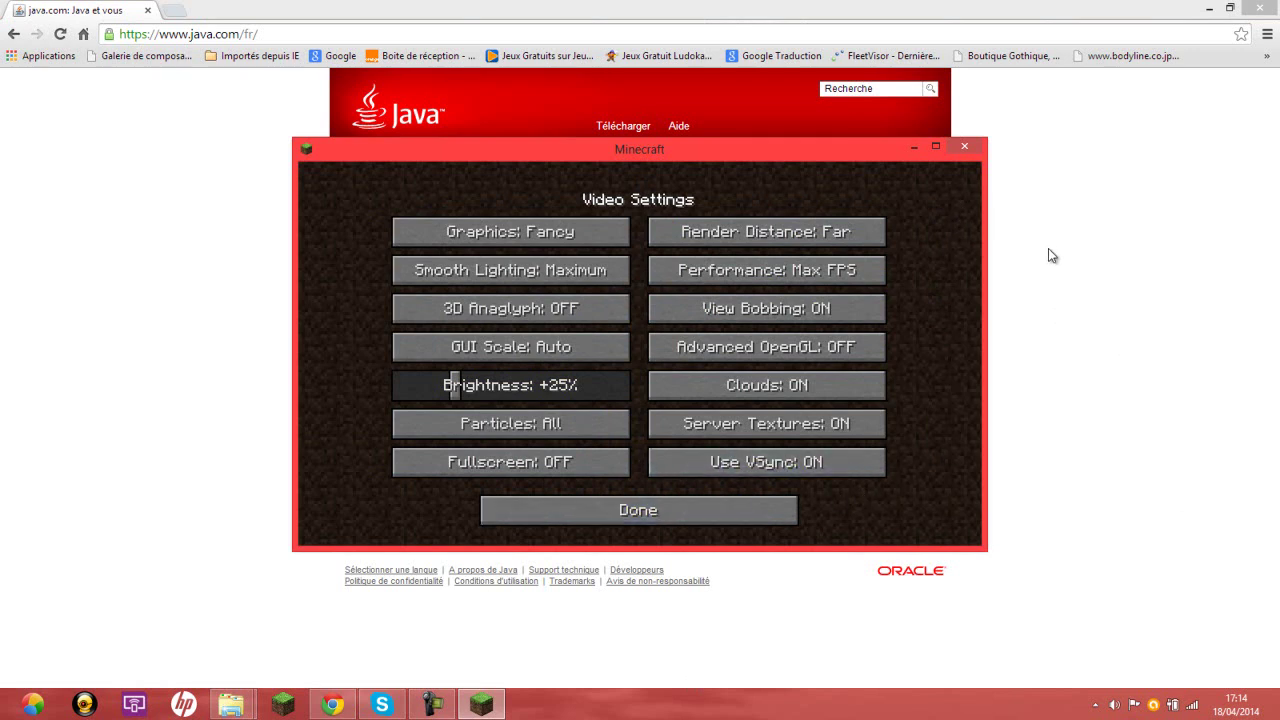
left_click(1074, 338)
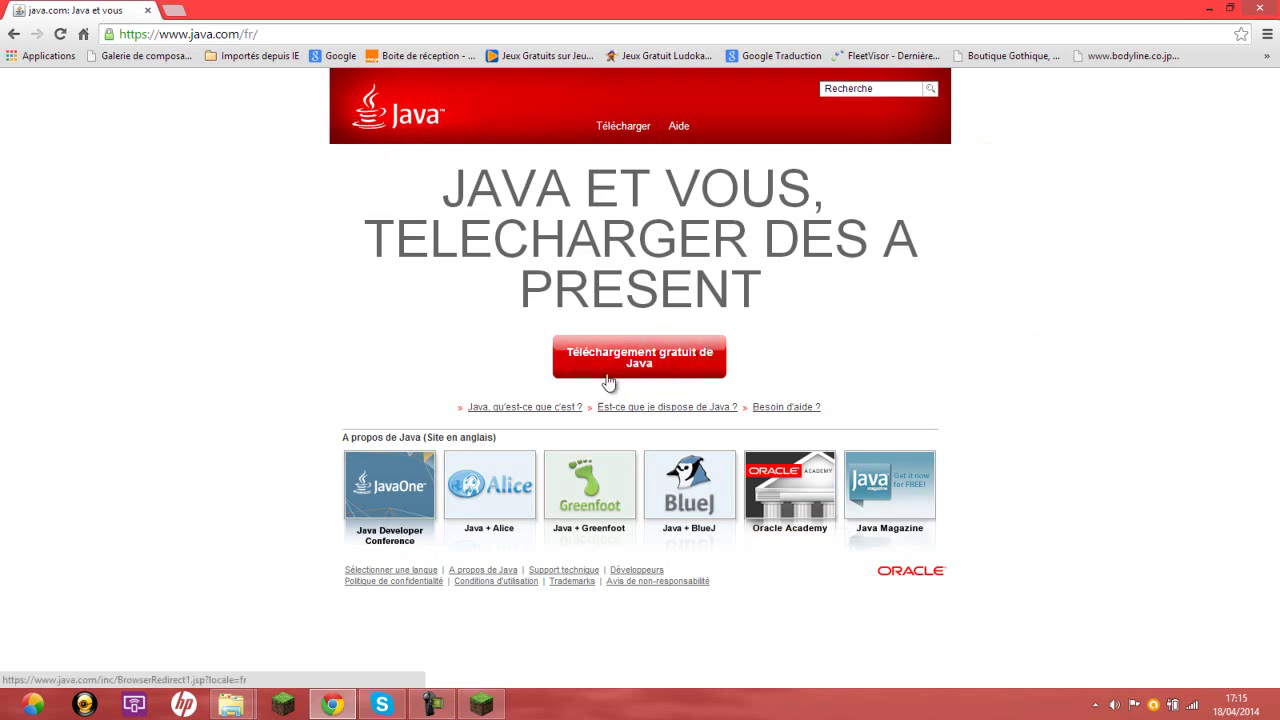
left_click(482, 706)
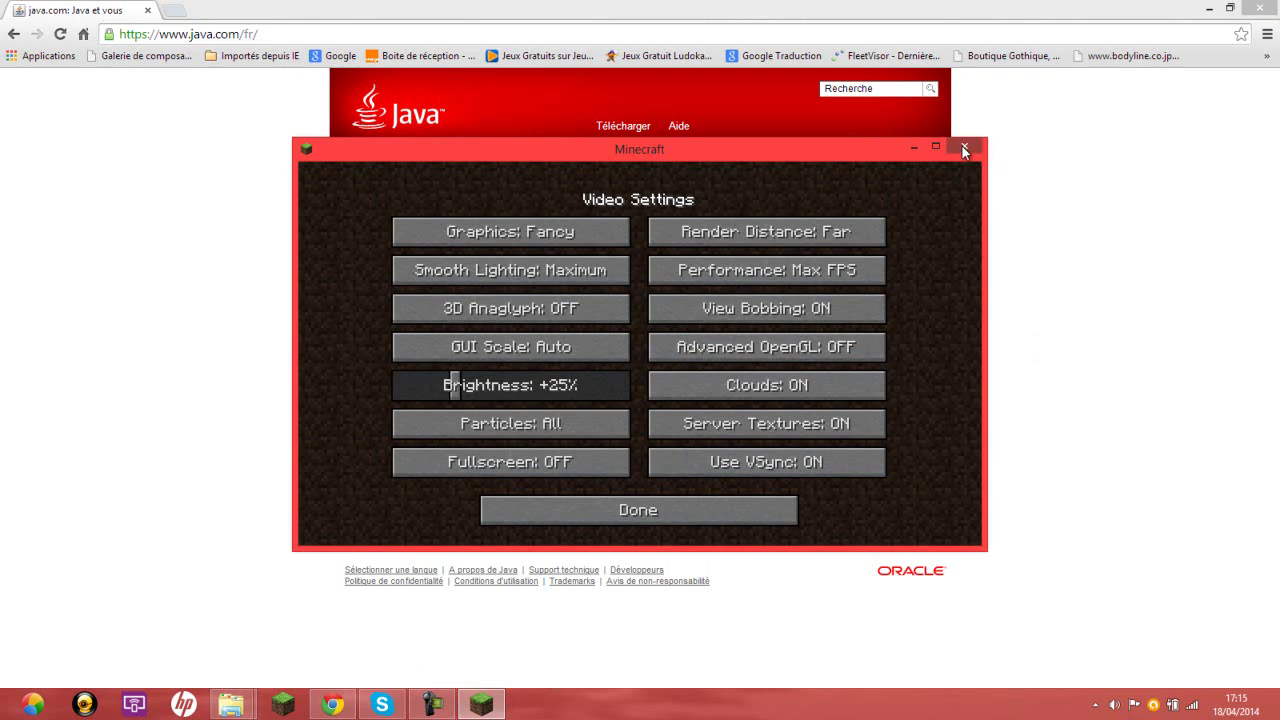
left_click(965, 150)
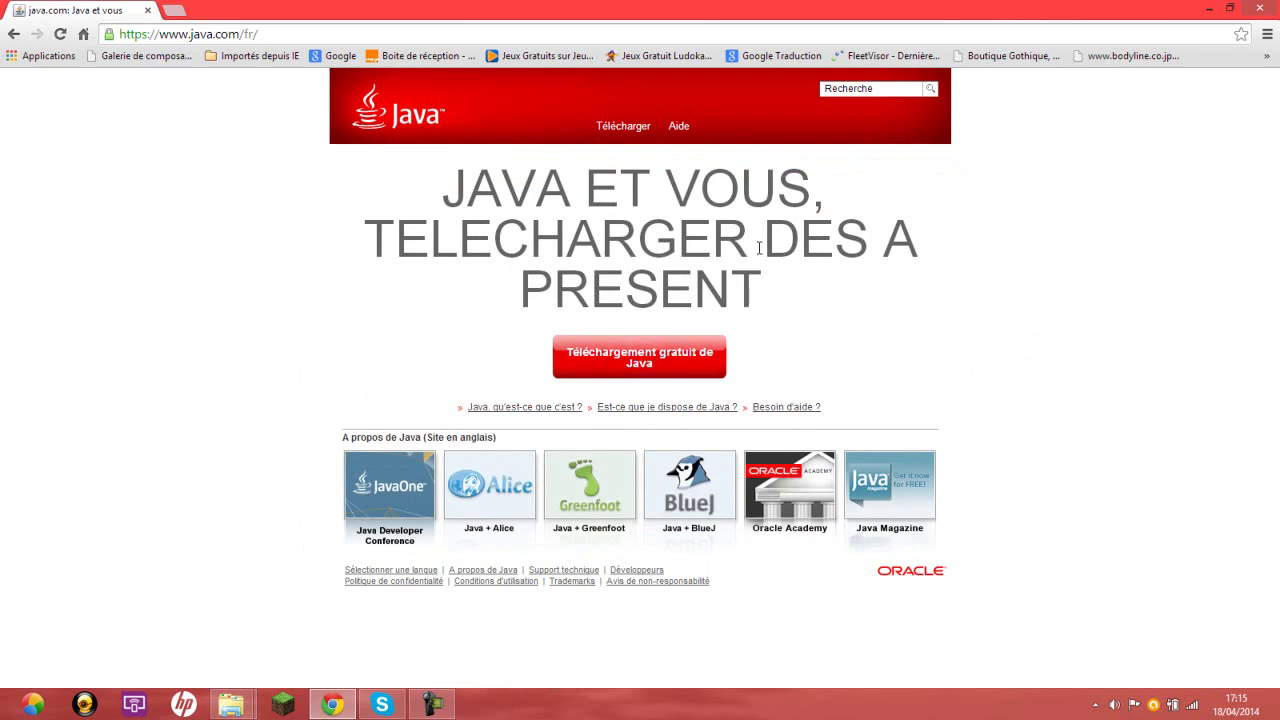
Step: Bring the Disque local (C:) and Bibliothèques File Explorer windows to the front
mouse_move(231, 704)
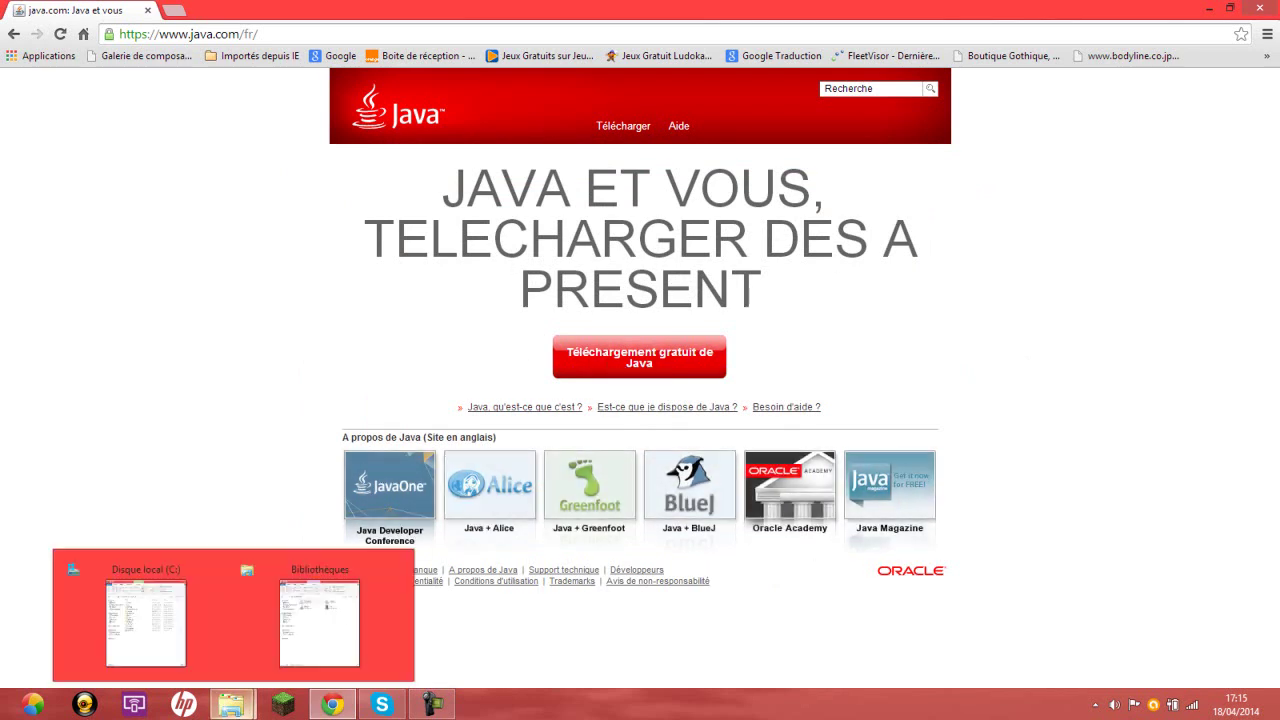
left_click(192, 648)
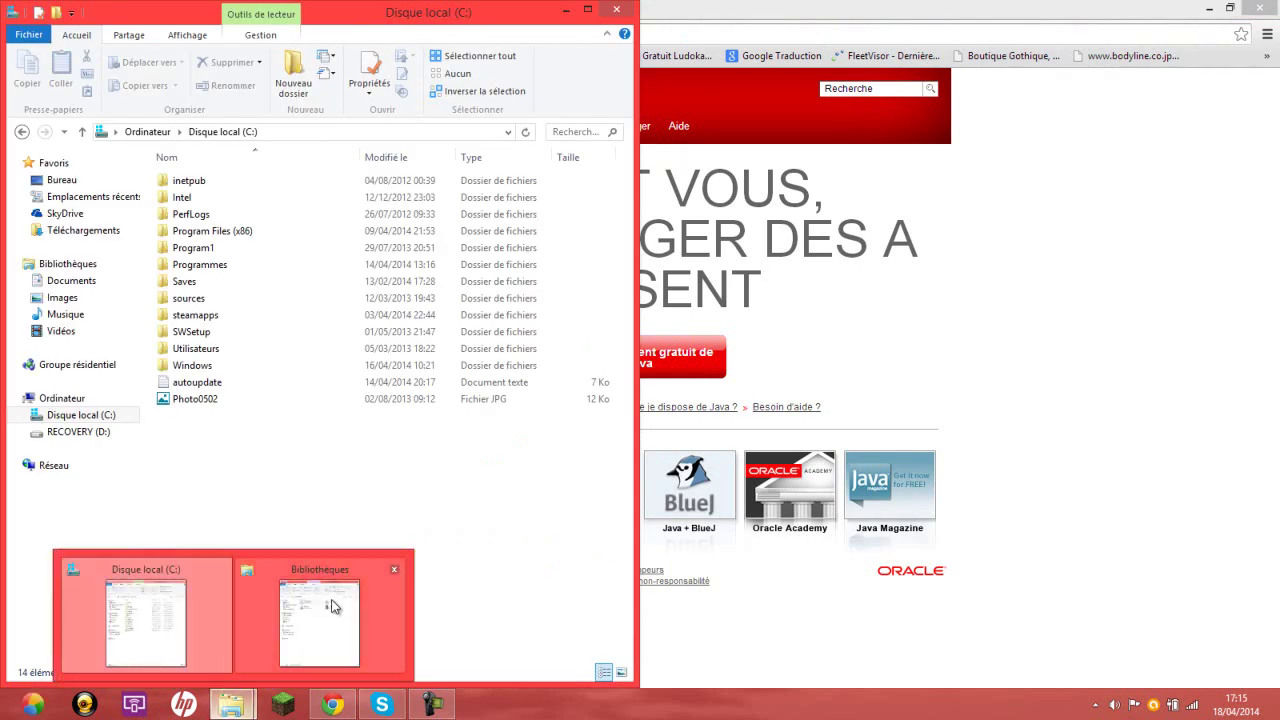
left_click(333, 607)
left_click(225, 426)
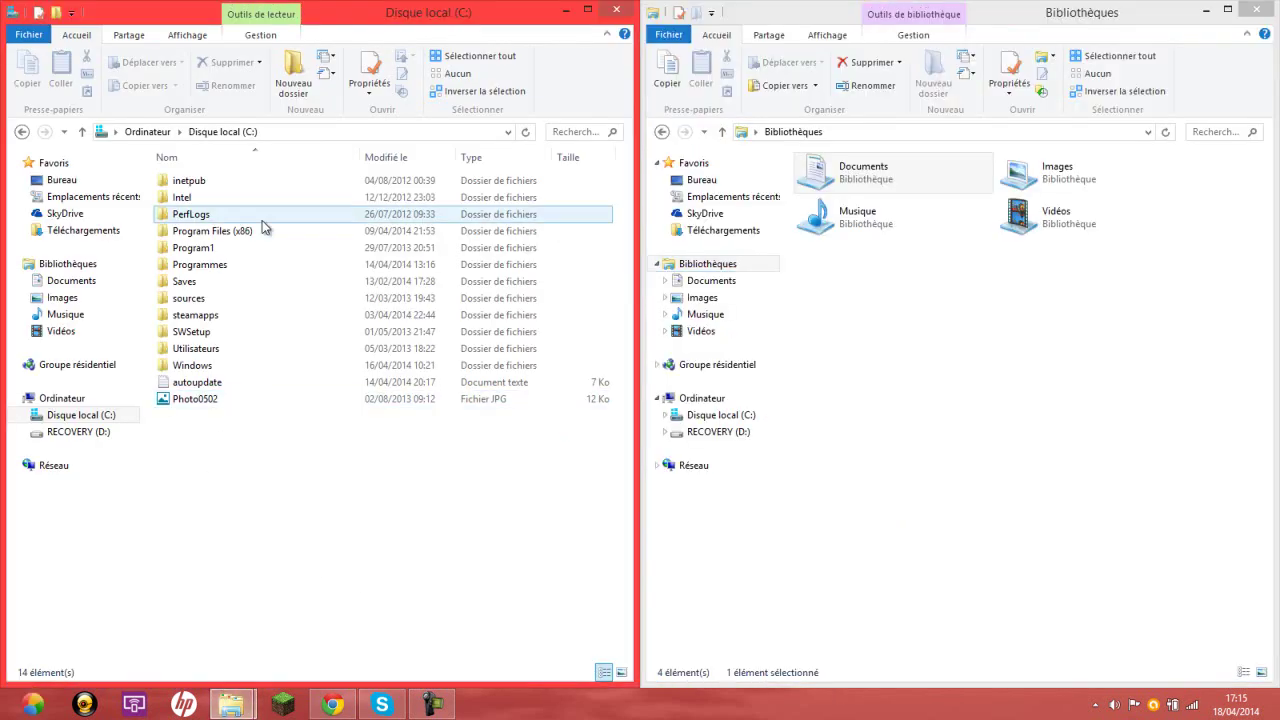
Step: In the Disque local (C:) window, open the folder Programmes > Java > jre7 > bin
double_click(207, 365)
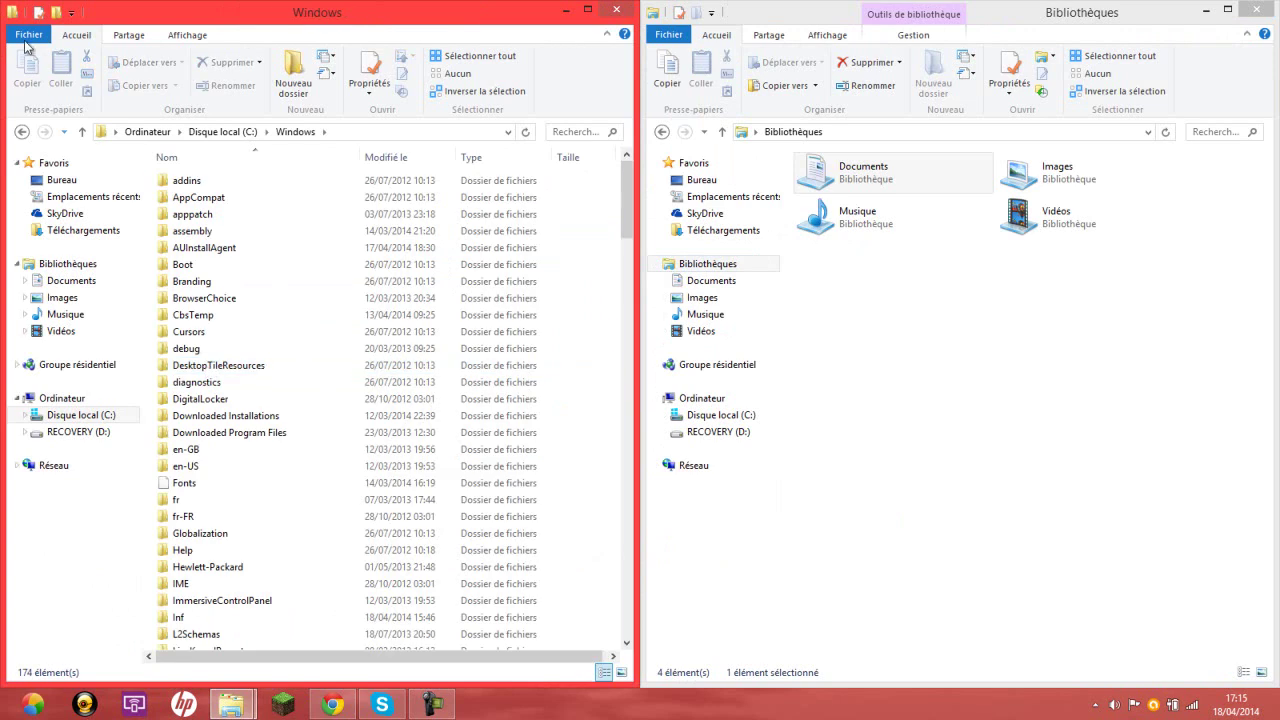
left_click(22, 131)
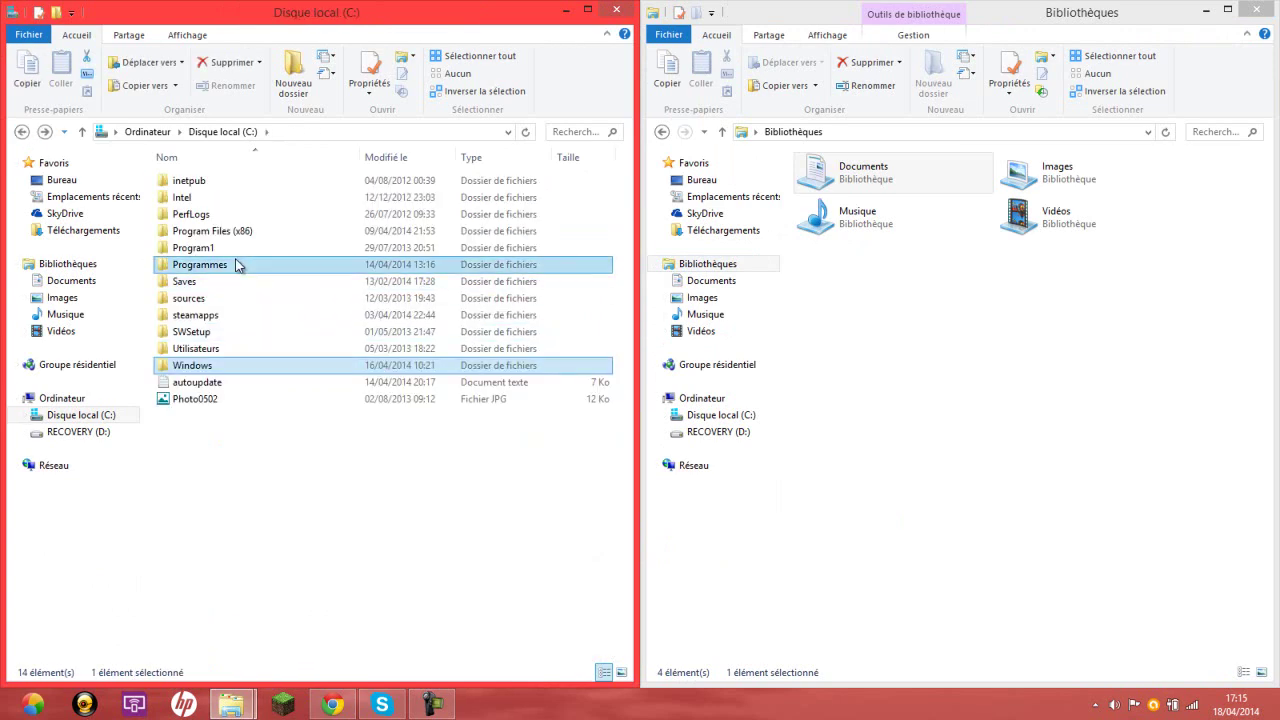
double_click(240, 264)
double_click(220, 366)
double_click(190, 184)
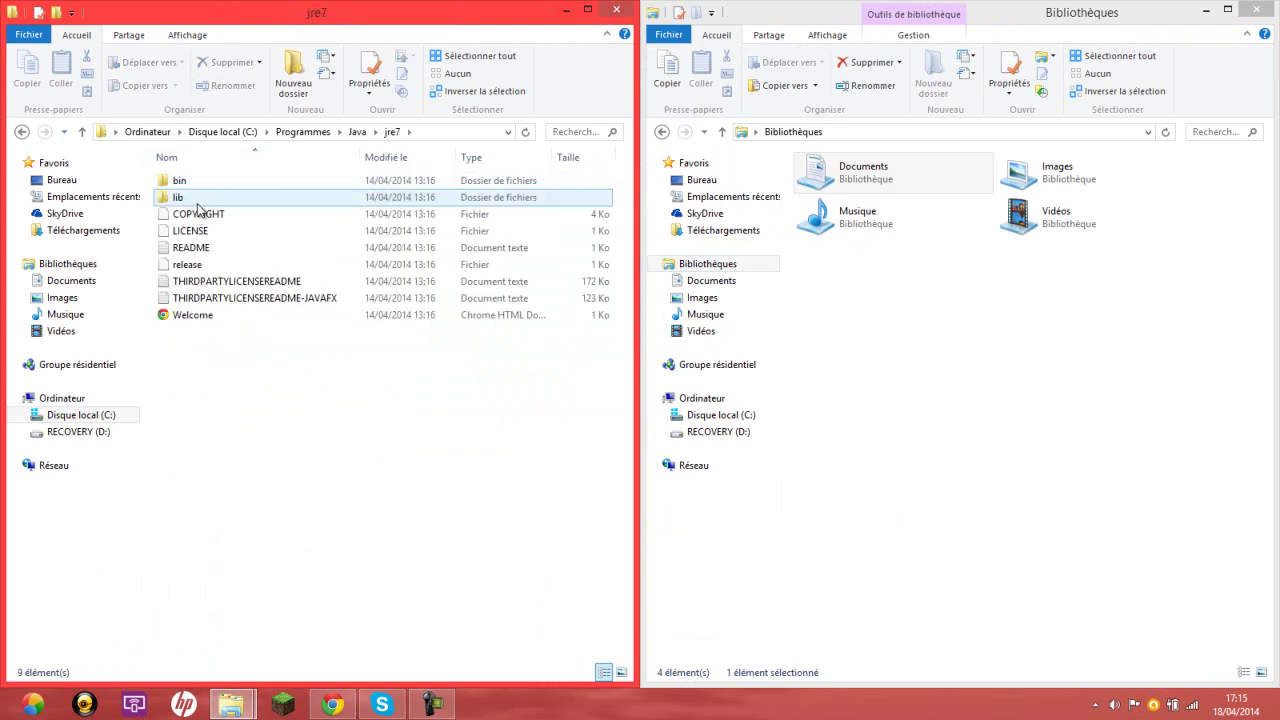
left_click(197, 190)
double_click(197, 190)
scroll(243, 323, "down", 3)
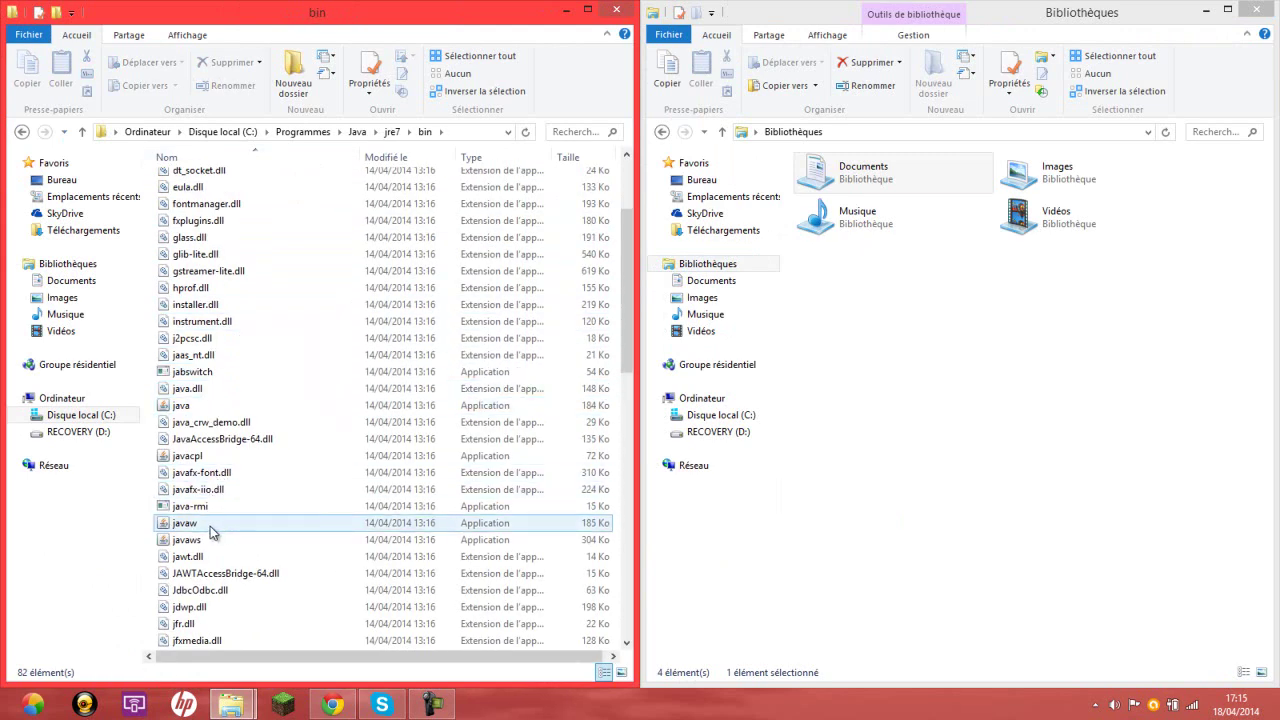
Step: Select the javaw application in the jre7 bin folder and show the commands available for it
left_click(203, 527)
right_click(203, 527)
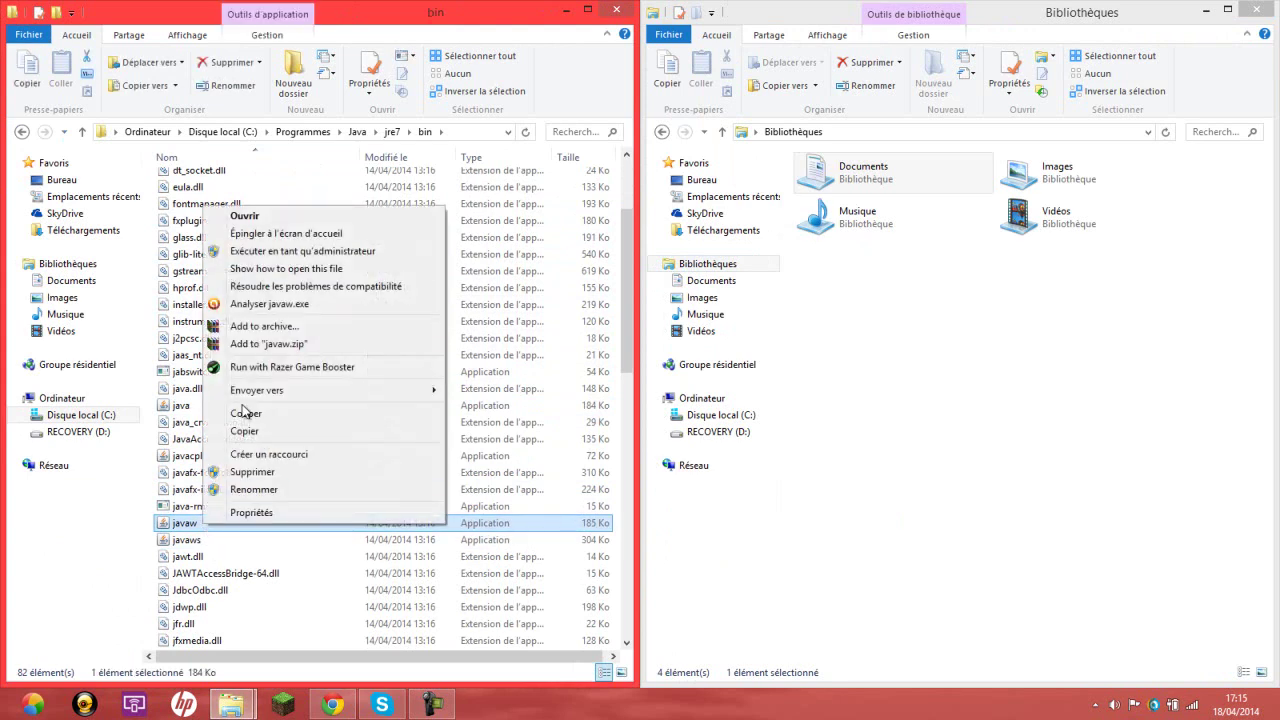
left_click(835, 465)
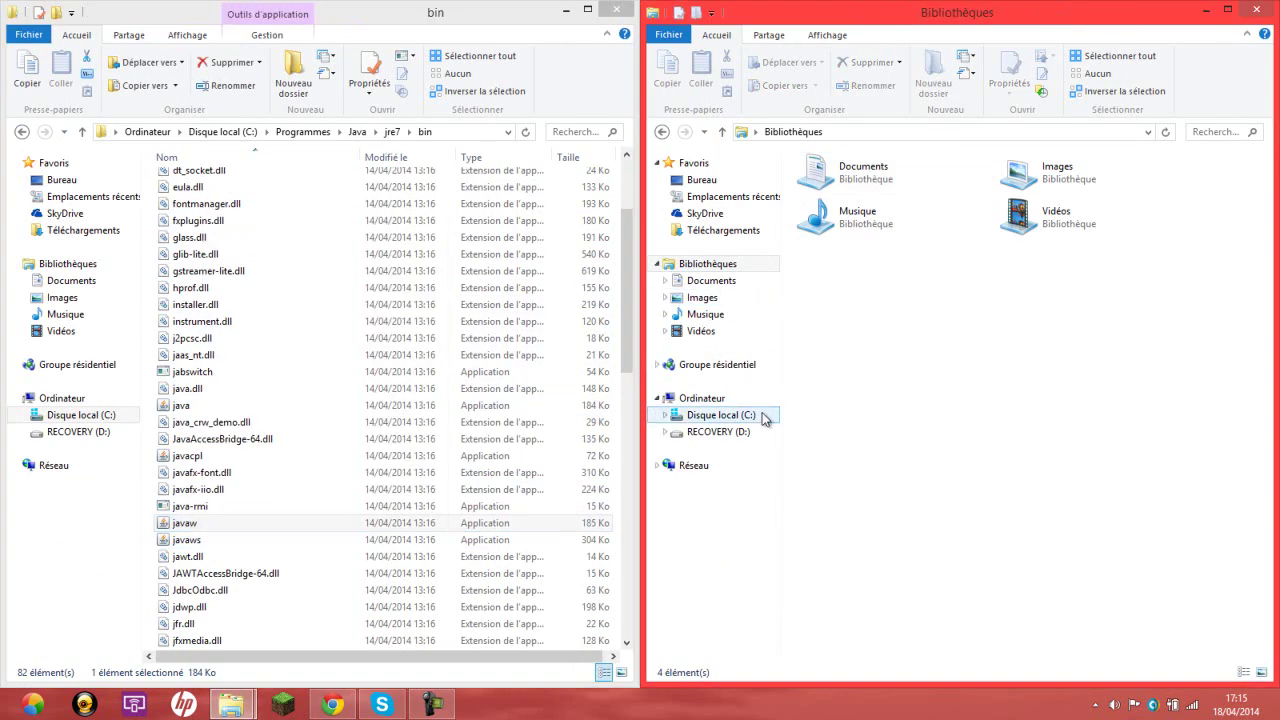
Step: In the Bibliothèques window, open the SysWOW64 folder inside Windows on Disque local (C:)
left_click(748, 416)
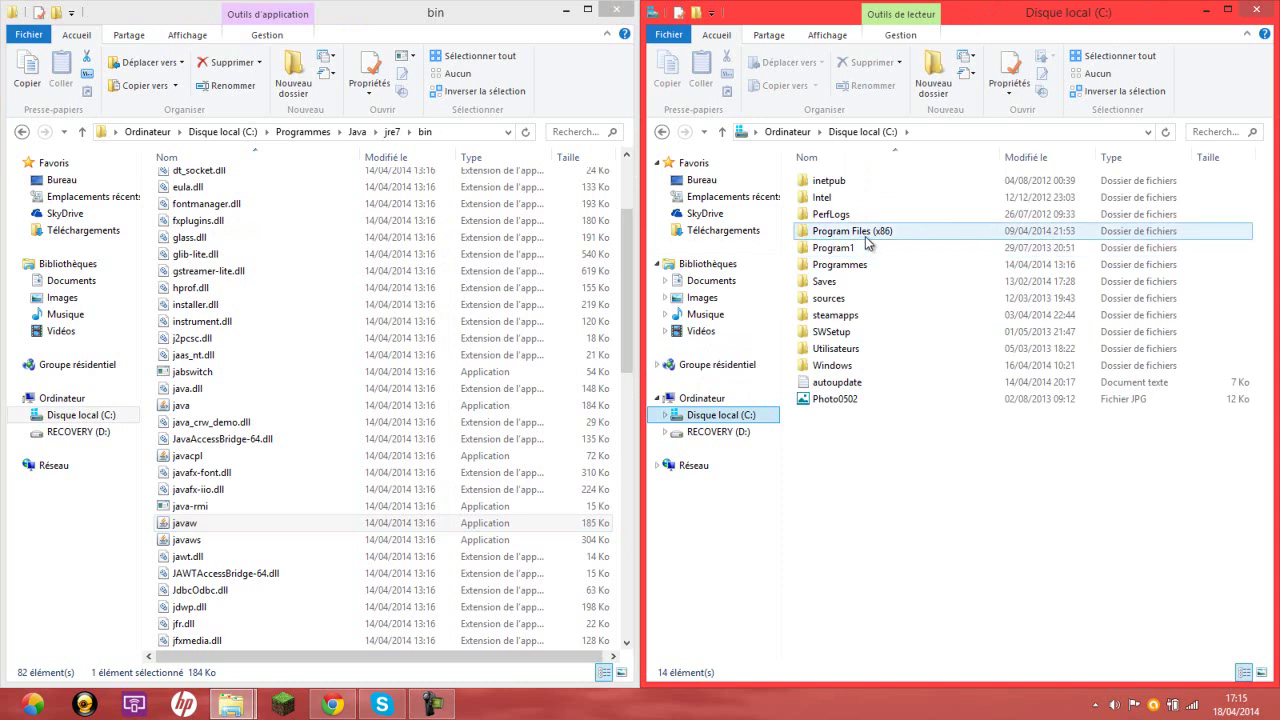
double_click(862, 365)
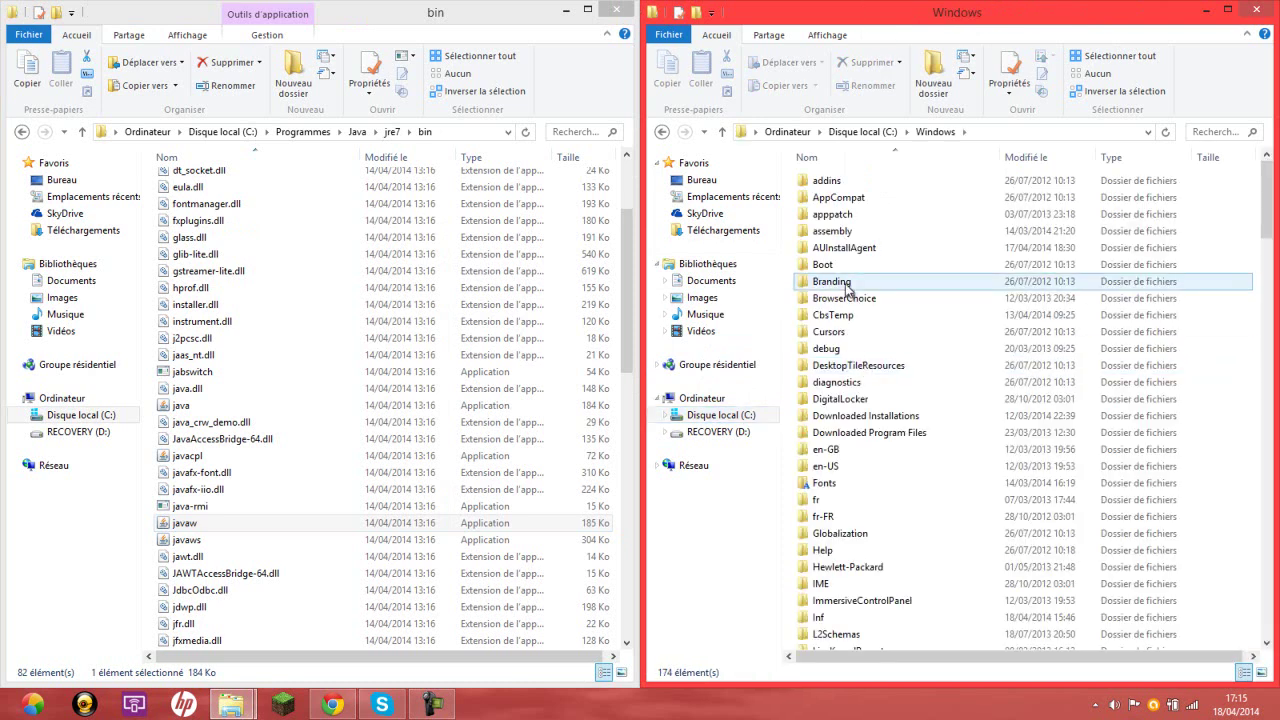
left_click(862, 365)
left_click_drag(1266, 222, 1273, 550)
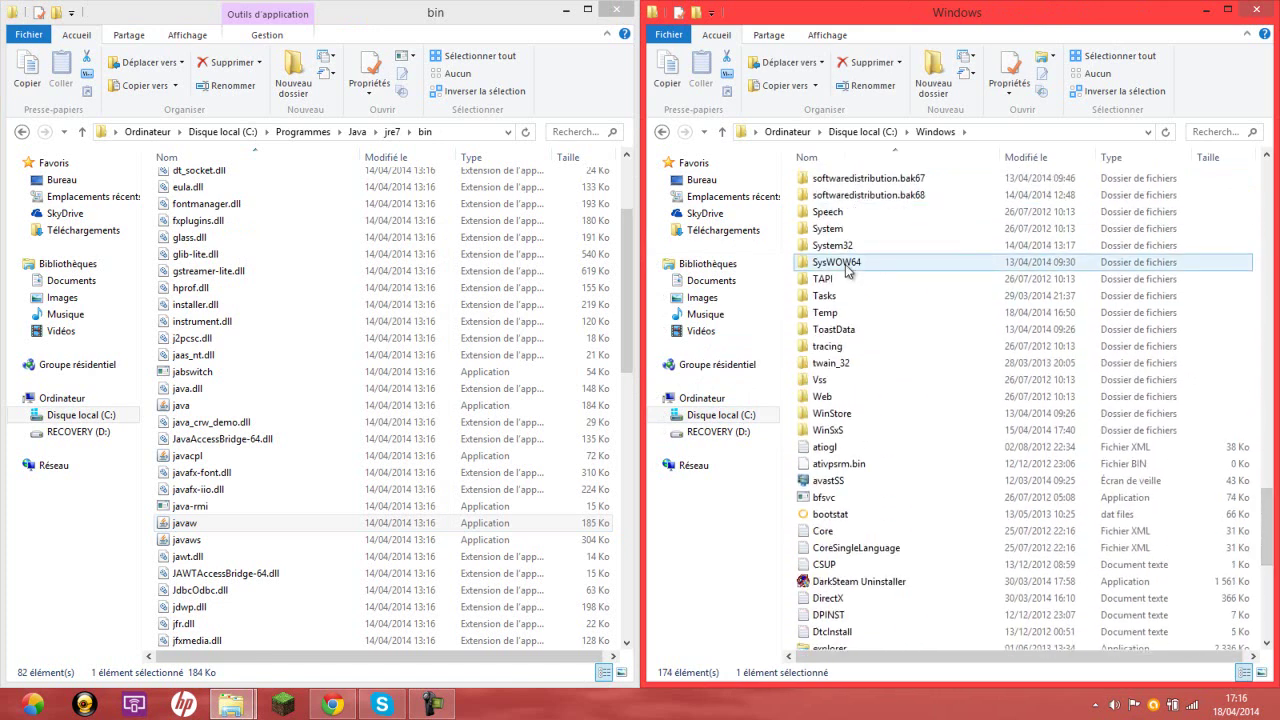
double_click(847, 266)
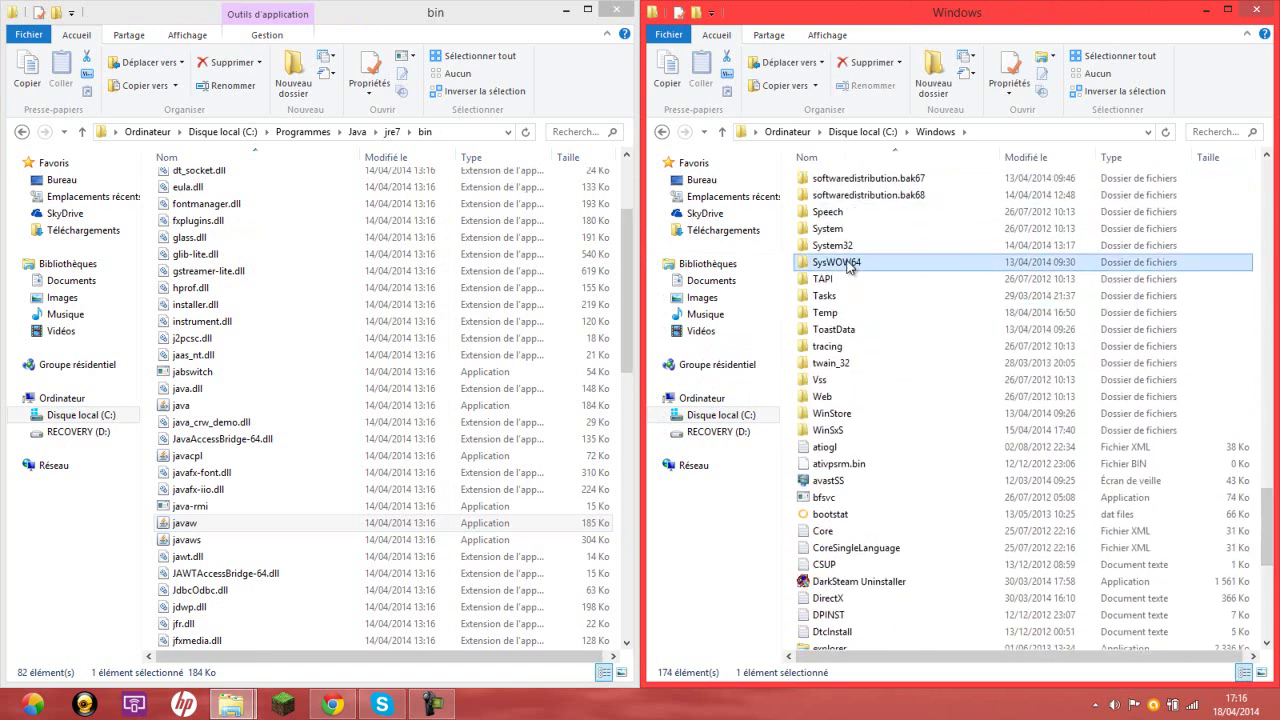
left_click(912, 318)
Step: Locate the Java applications in the SysWOW64 folder and select javaw
left_click_drag(1267, 182, 1274, 462)
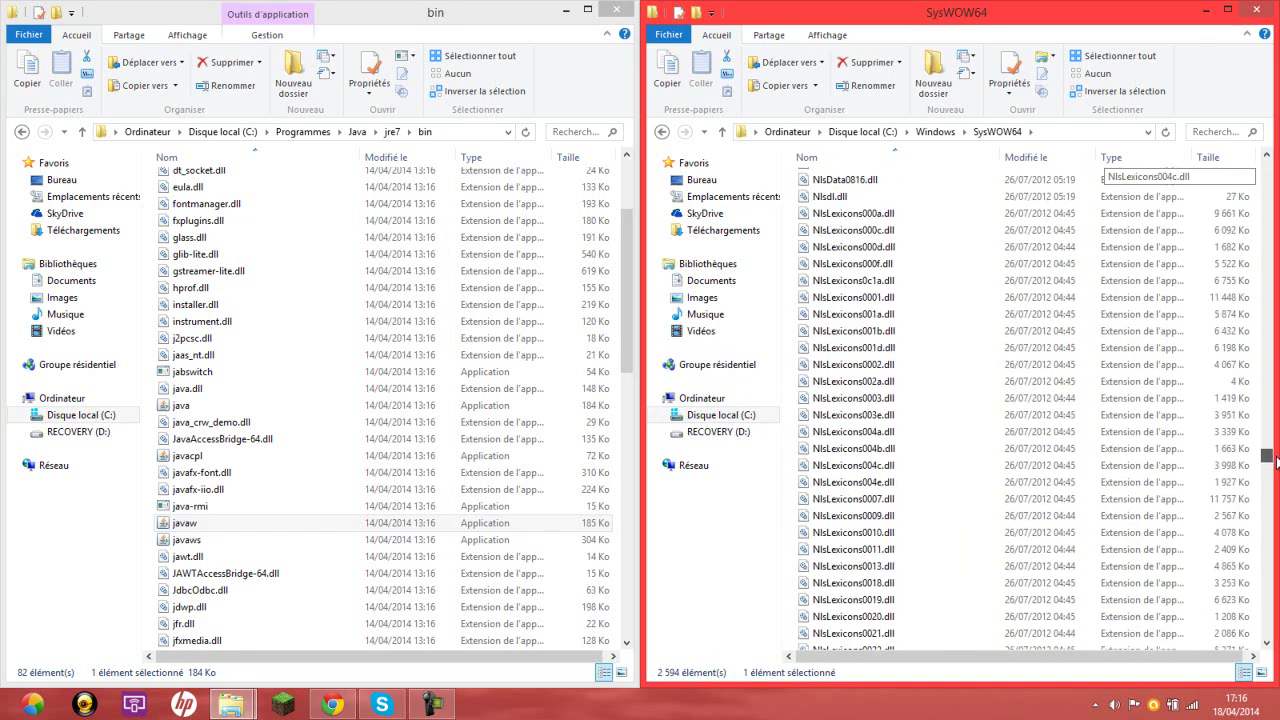
left_click_drag(1276, 464, 1268, 316)
left_click(956, 453)
scroll(960, 460, "down", 10)
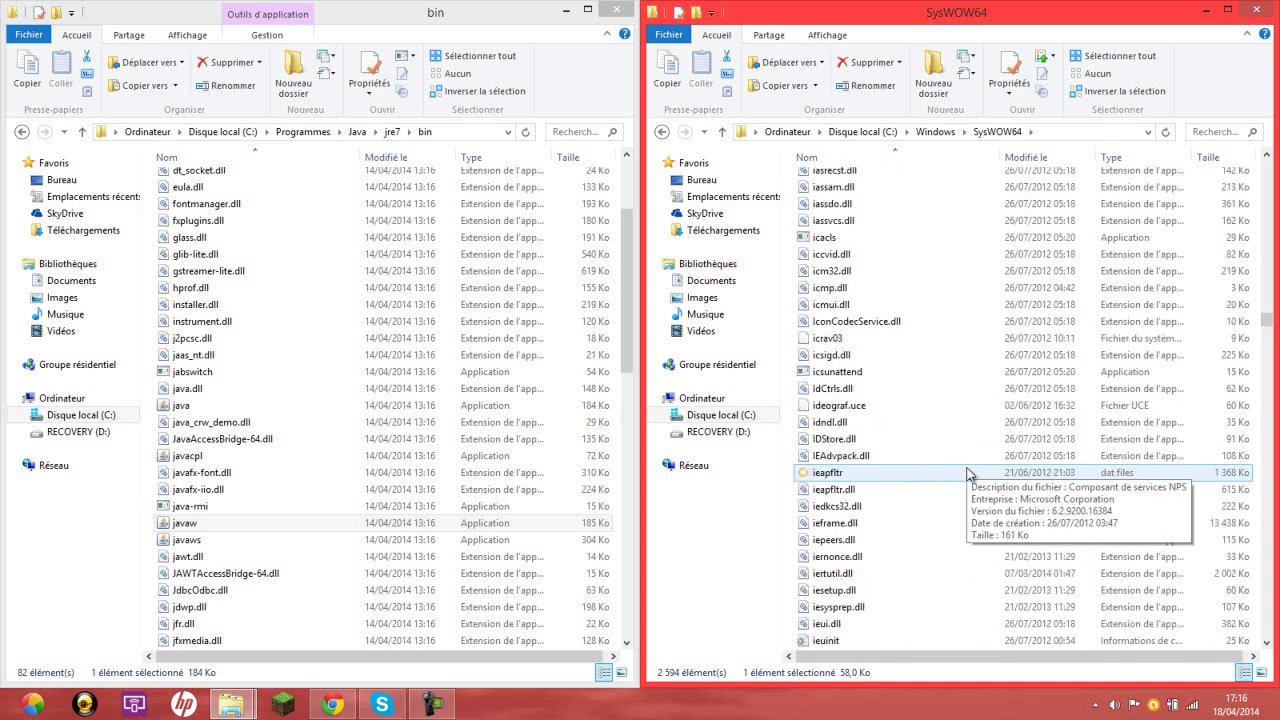
scroll(960, 480, "down", 20)
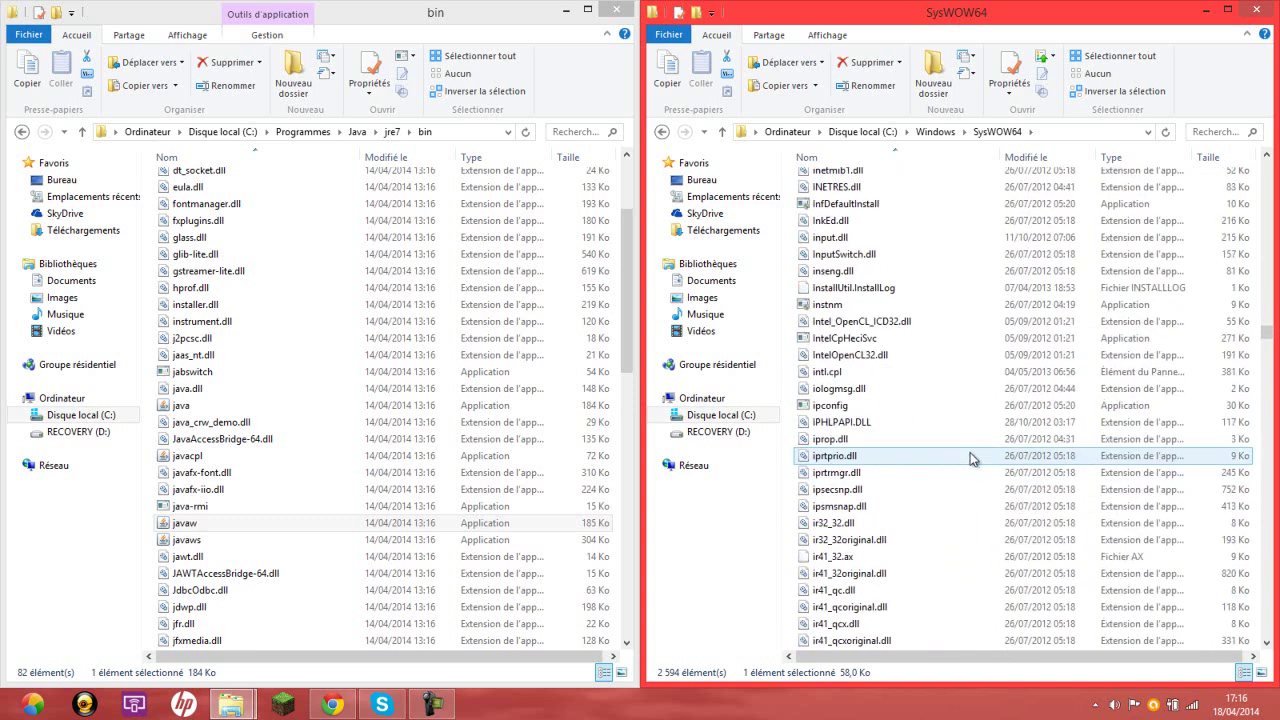
scroll(950, 470, "down", 5)
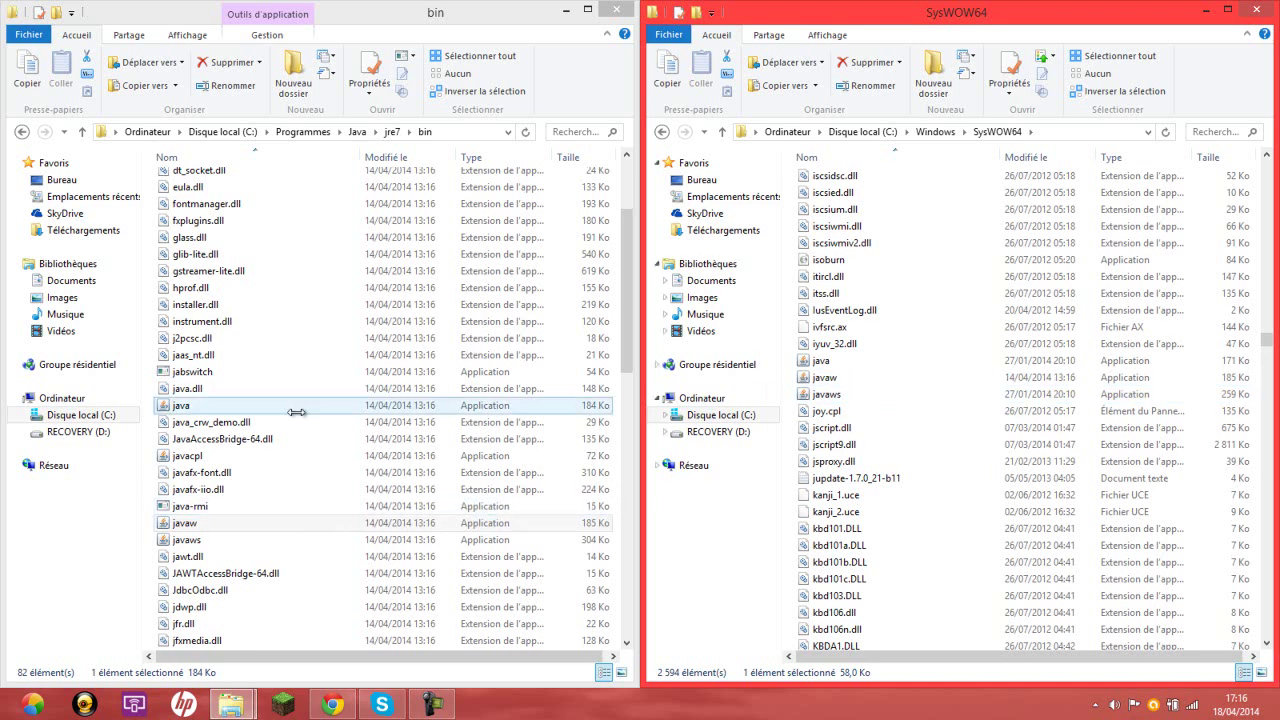
mouse_move(883, 380)
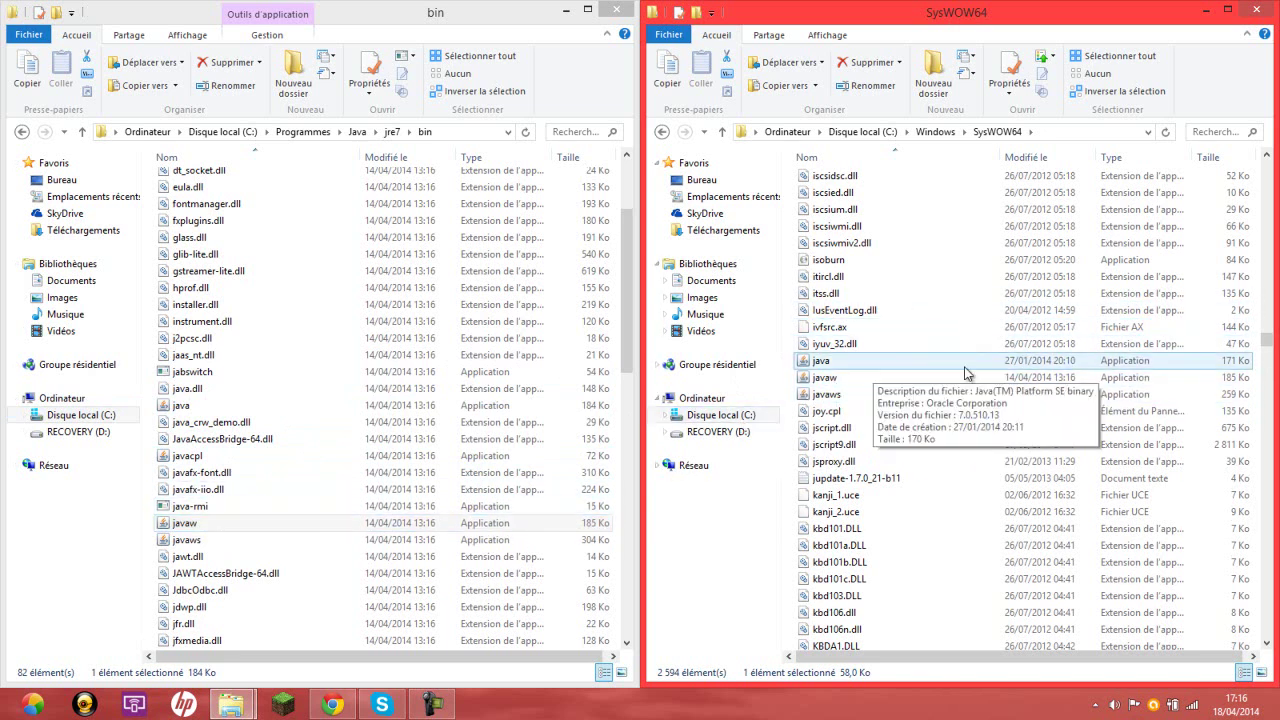
left_click(898, 375)
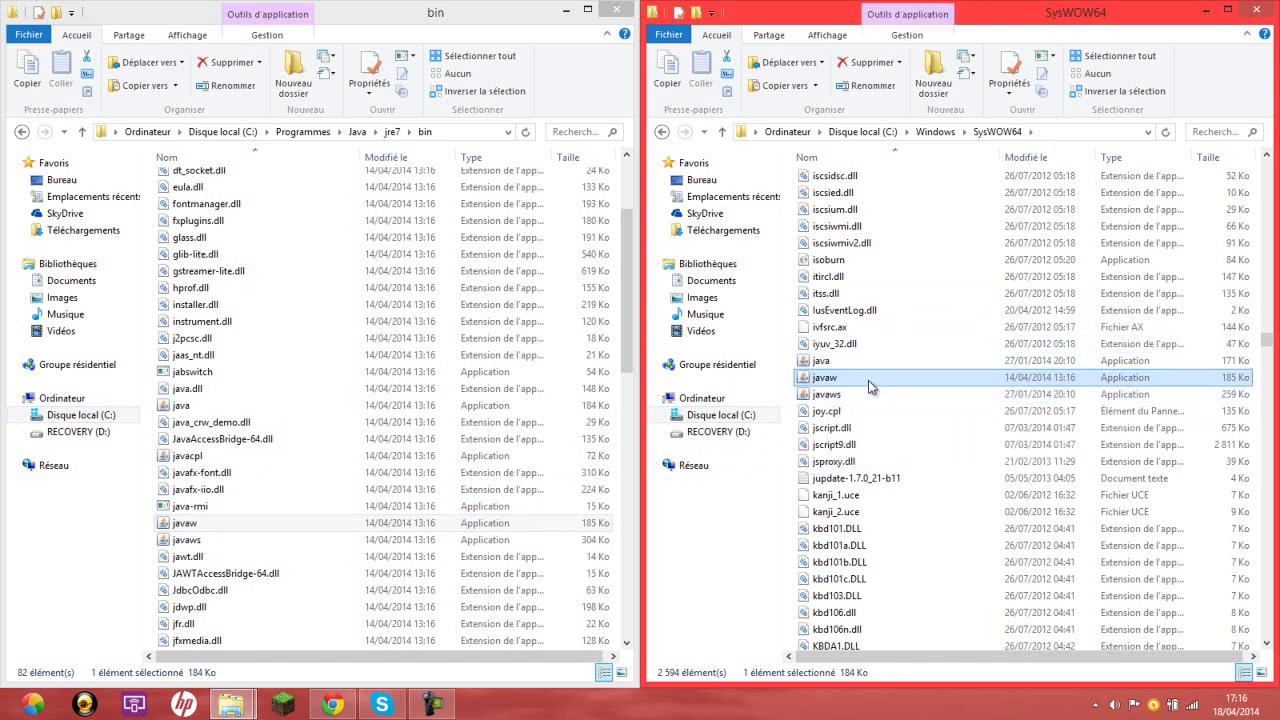
Step: Close both File Explorer windows, the jre7 bin folder and the SysWOW64 folder
left_click(337, 526)
left_click(630, 11)
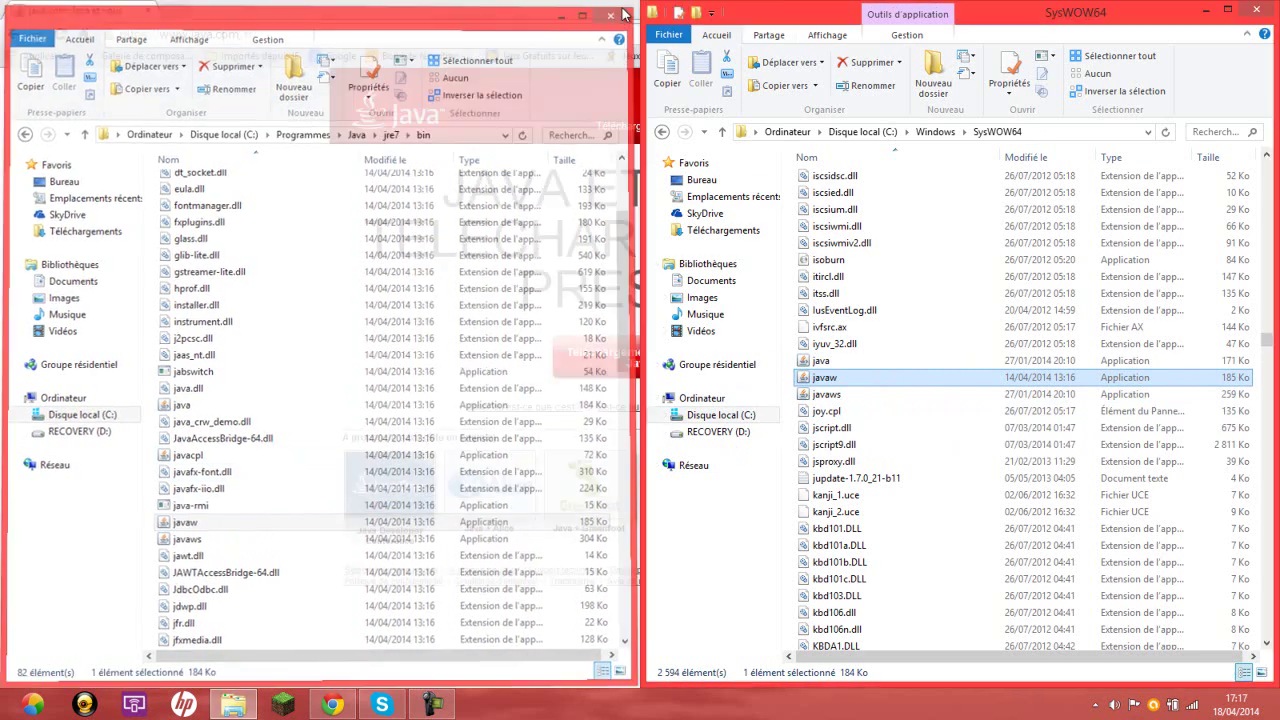
left_click(1257, 10)
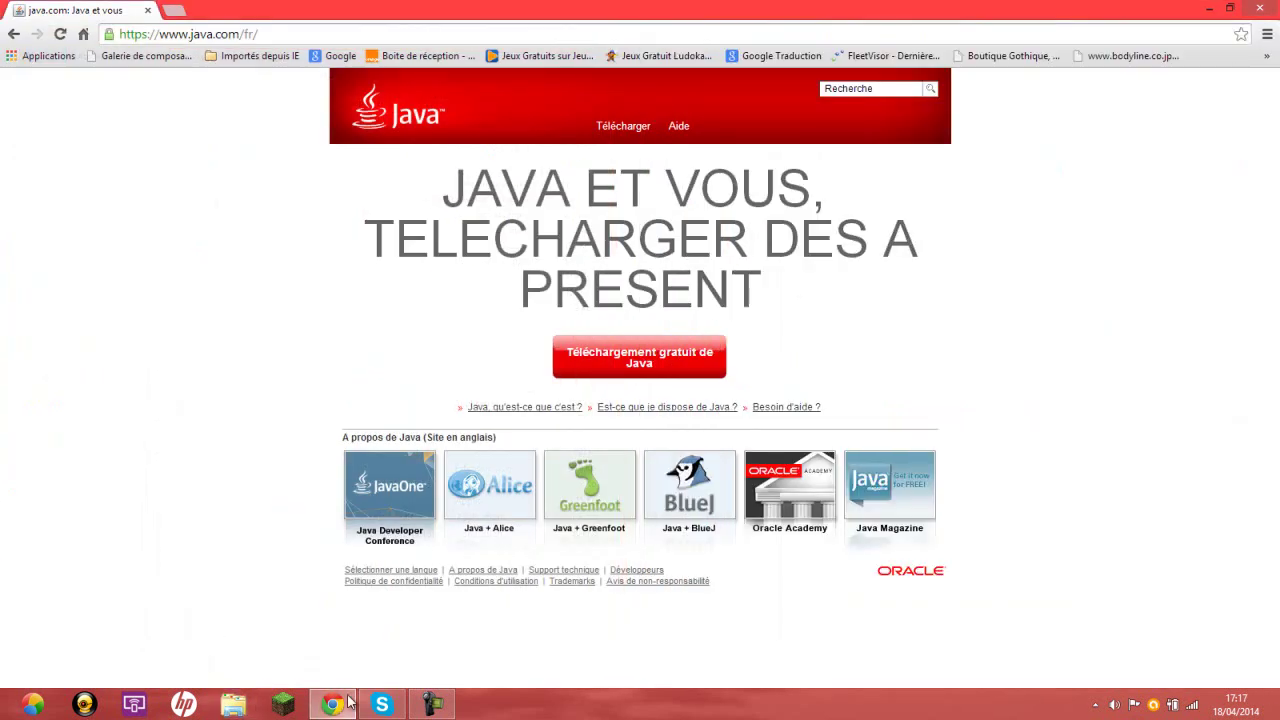
Step: Start the Minecraft Launcher and enter the game
left_click(286, 706)
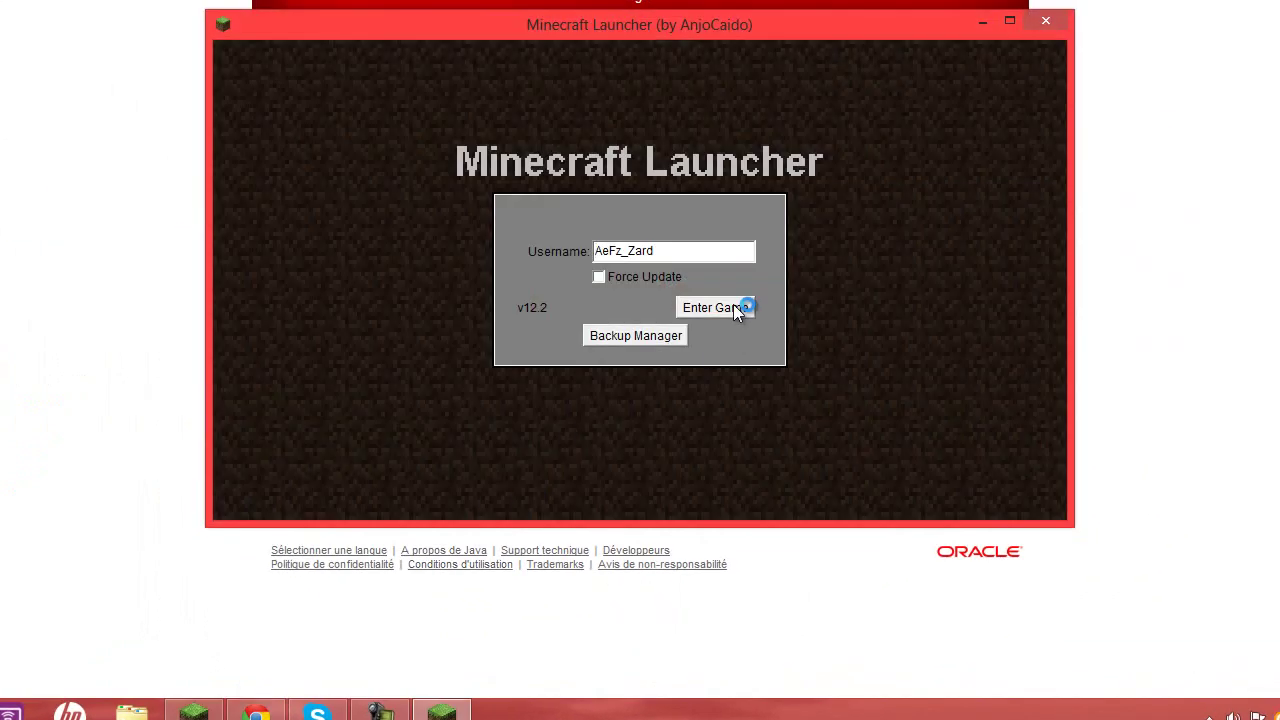
left_click(733, 306)
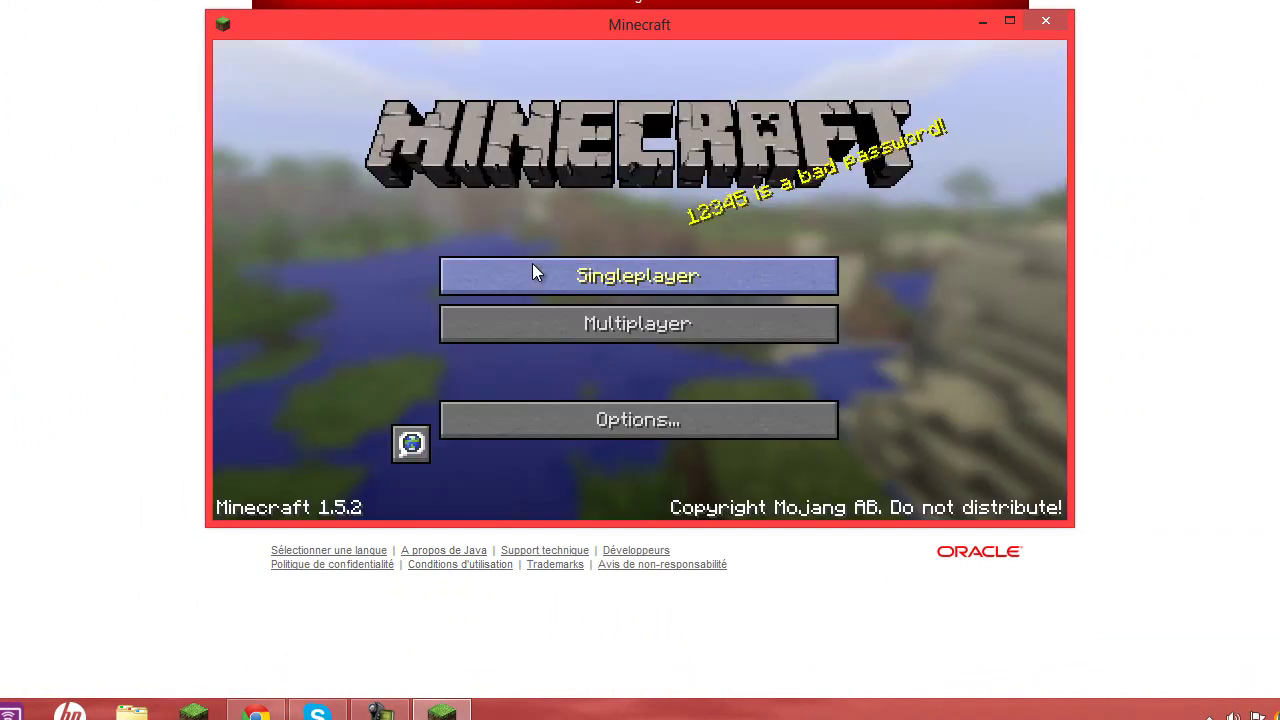
Step: In Minecraft's video settings, cycle the render distance through its options and set it to Far
left_click(588, 414)
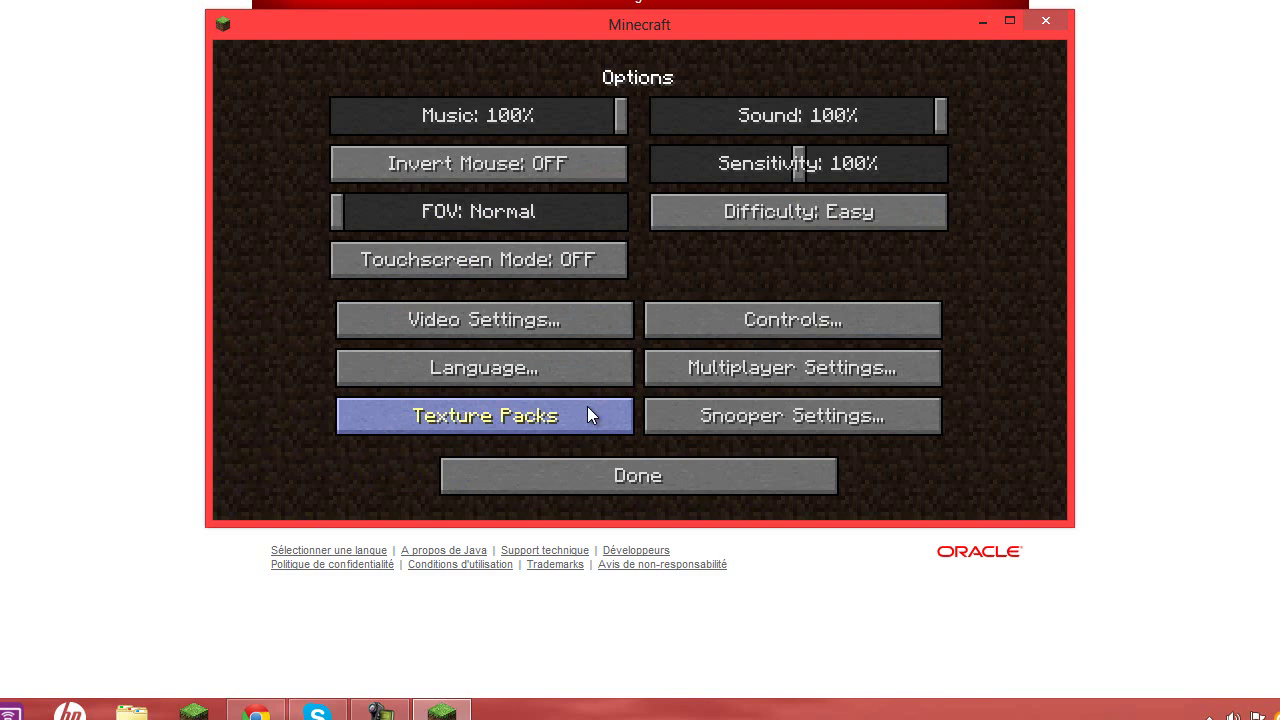
left_click(549, 316)
left_click(803, 138)
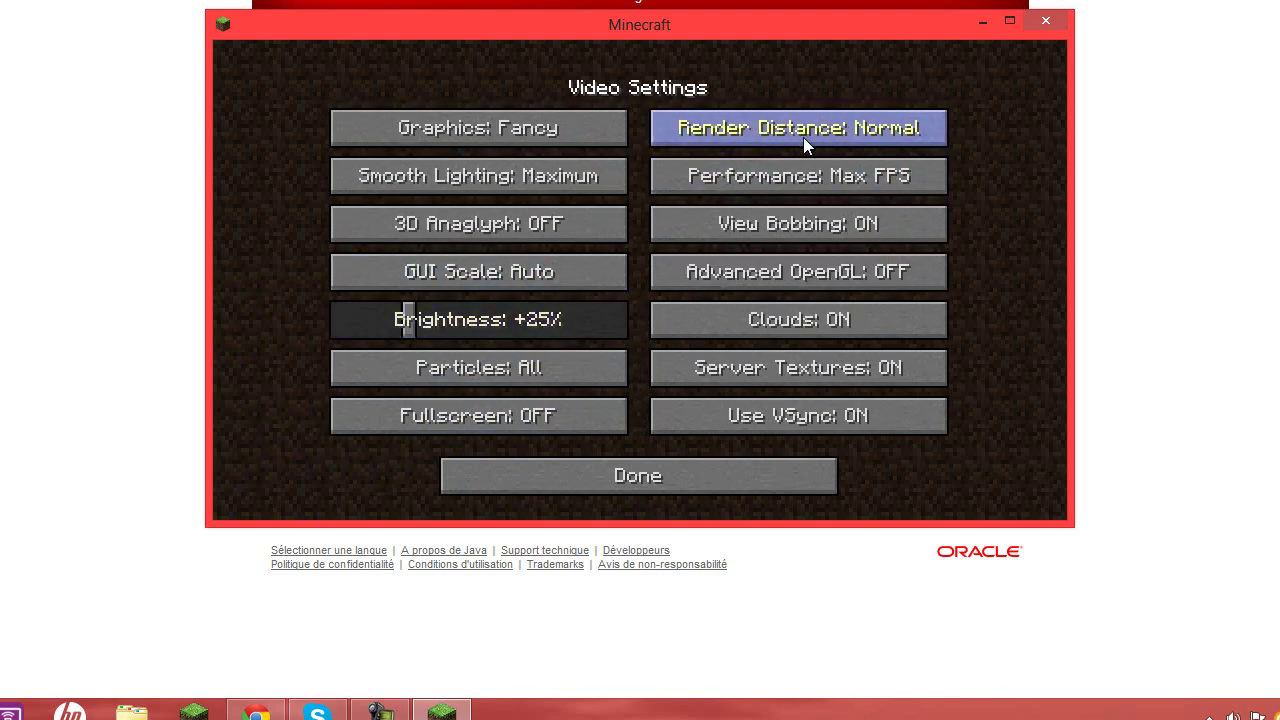
left_click(827, 124)
left_click(827, 124)
left_click(845, 127)
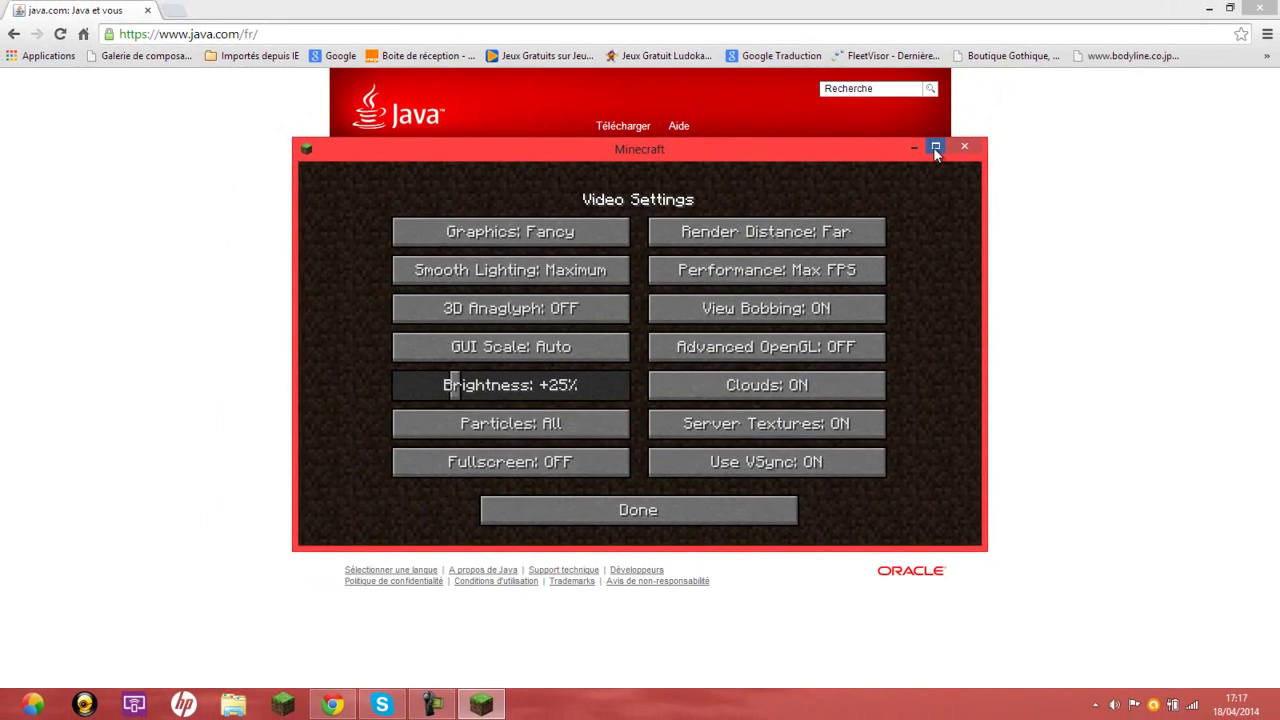
Step: View the video settings in a maximized window, restore the window size, and return to the title screen
left_click(936, 148)
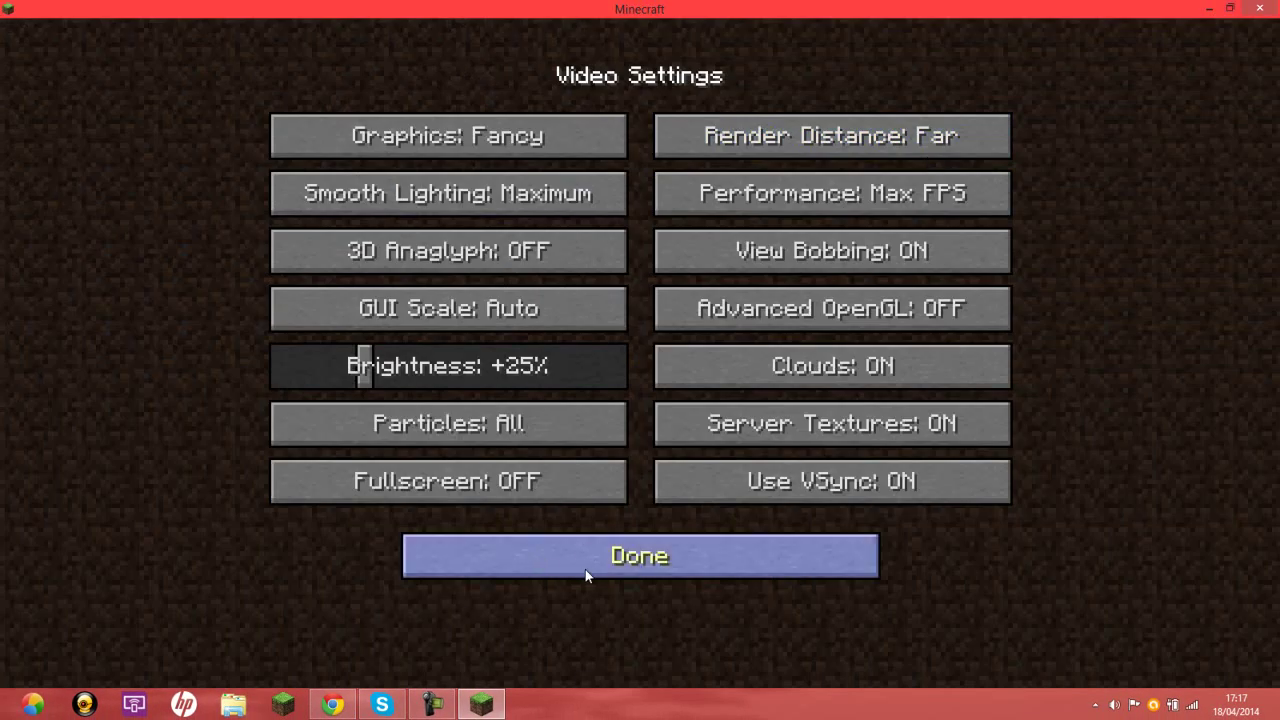
left_click(1231, 9)
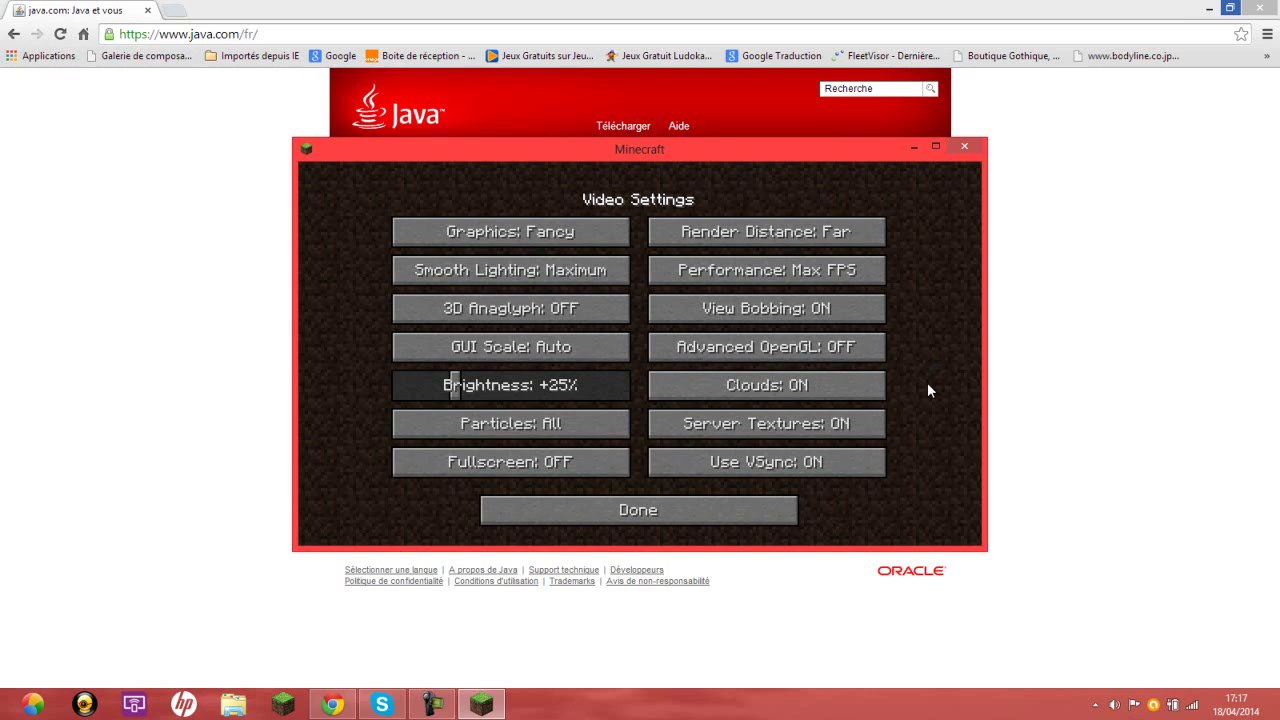
left_click(678, 510)
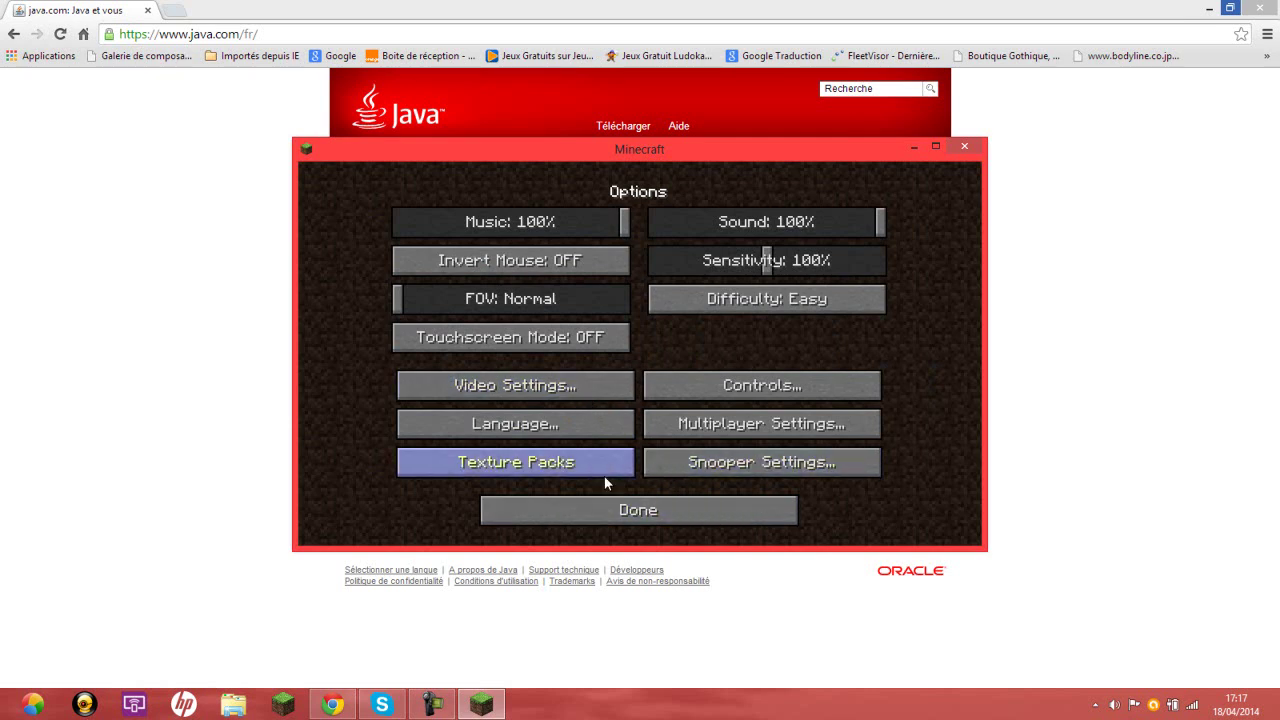
left_click(610, 508)
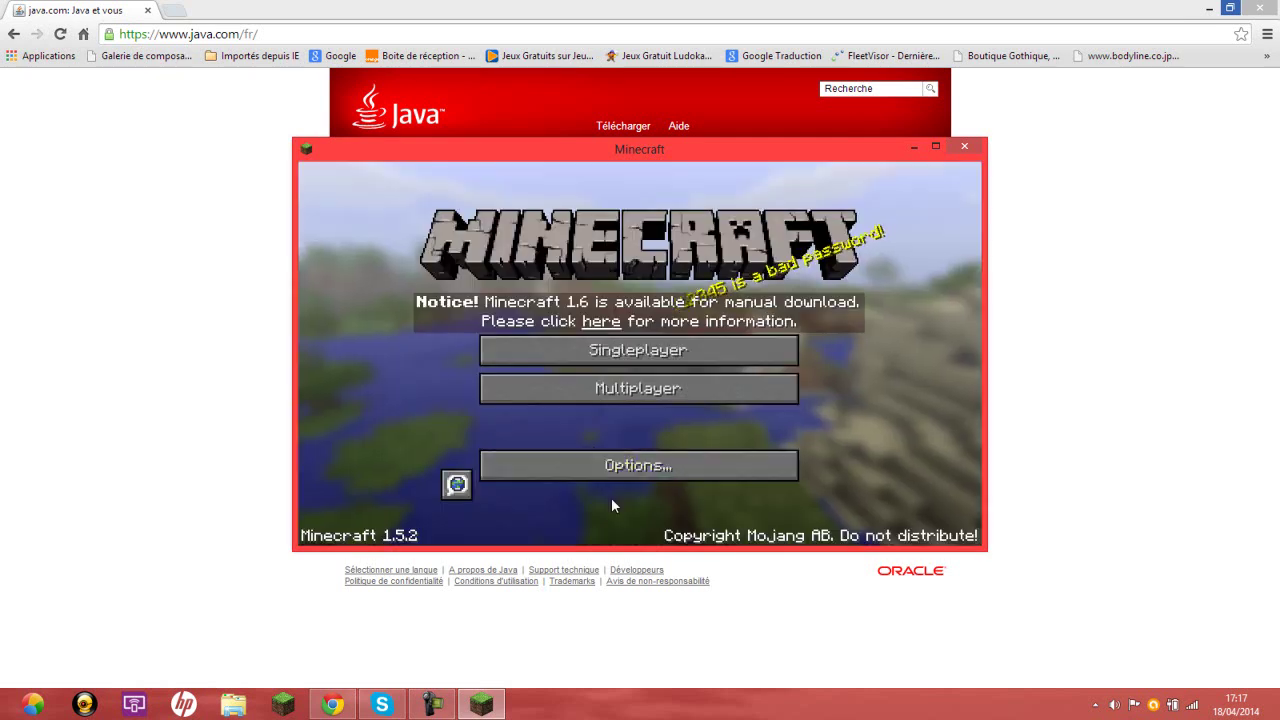
Step: Load the singleplayer survival world named New World
left_click(590, 350)
left_click(565, 295)
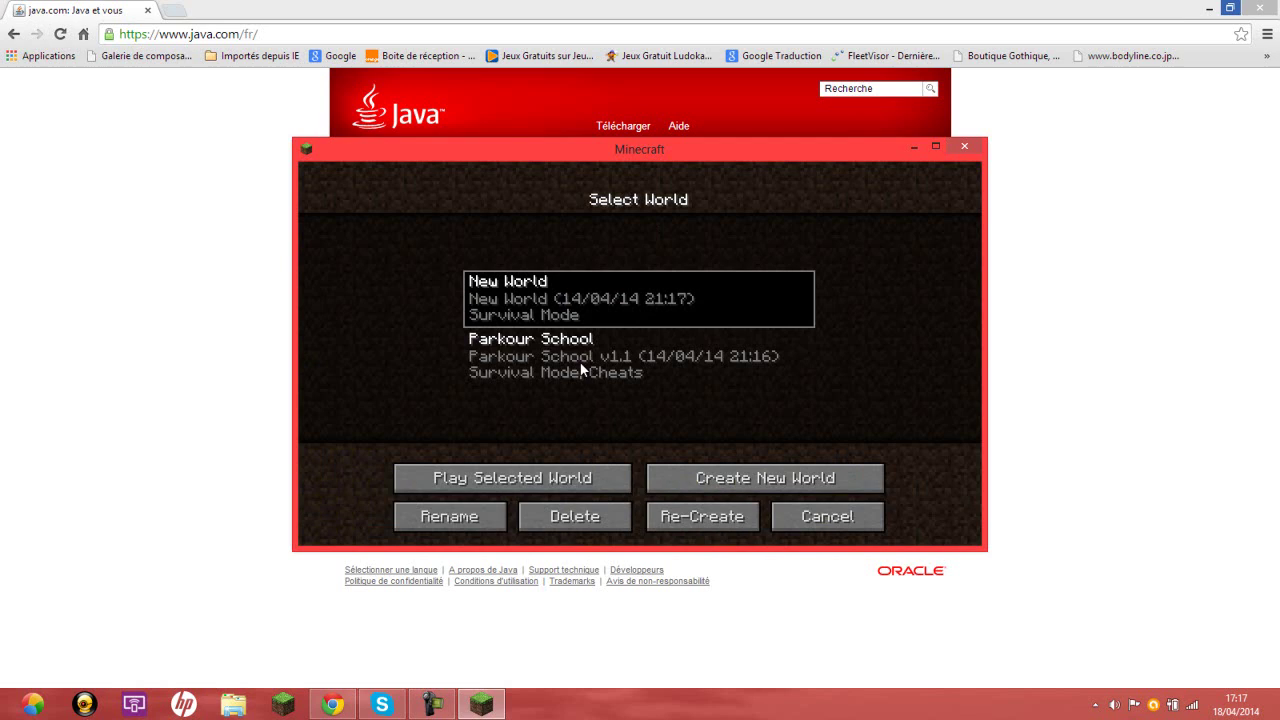
double_click(576, 297)
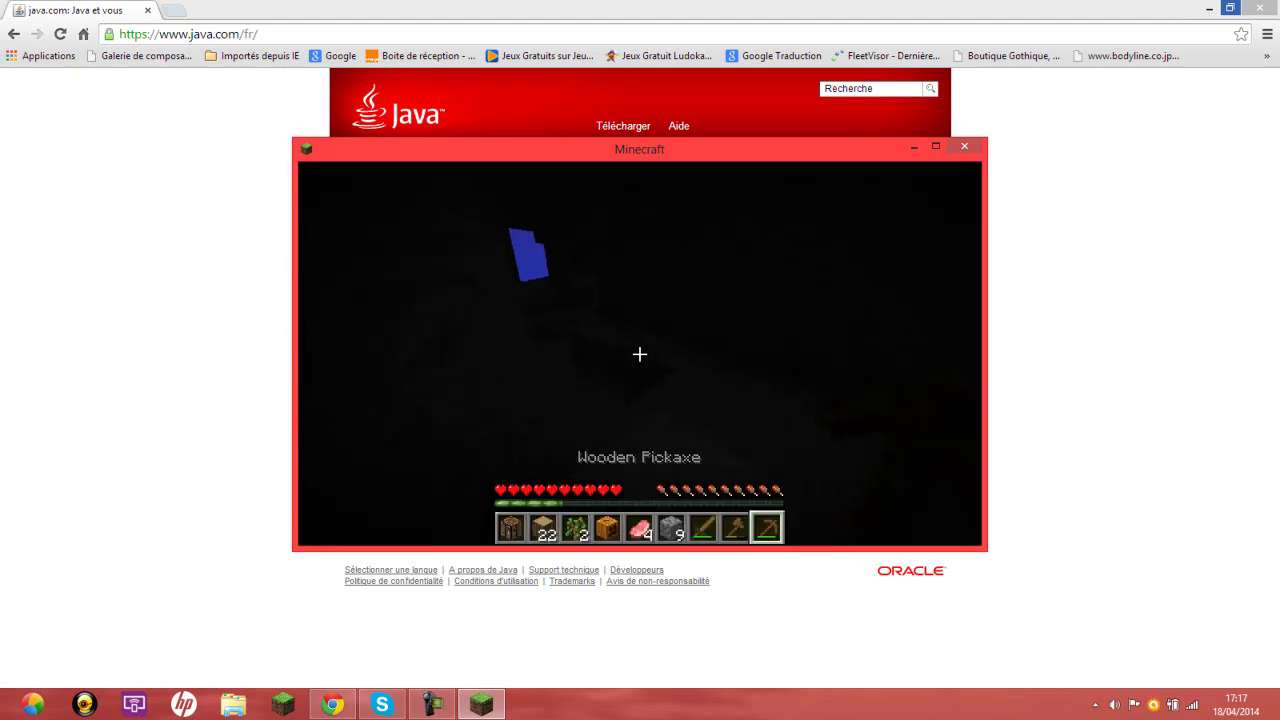
Step: Walk out of the cave past the shore into the forest, holding the oak sapling and with the debug overlay turned on
key("w")
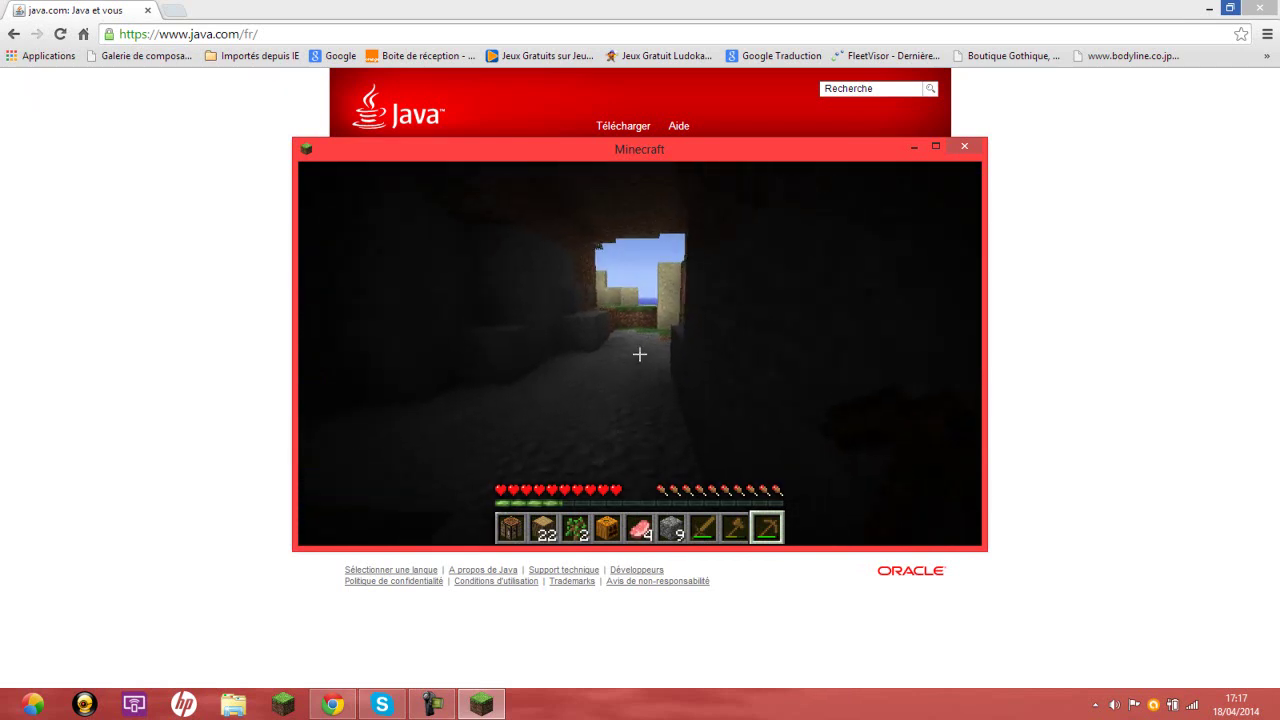
key("w")
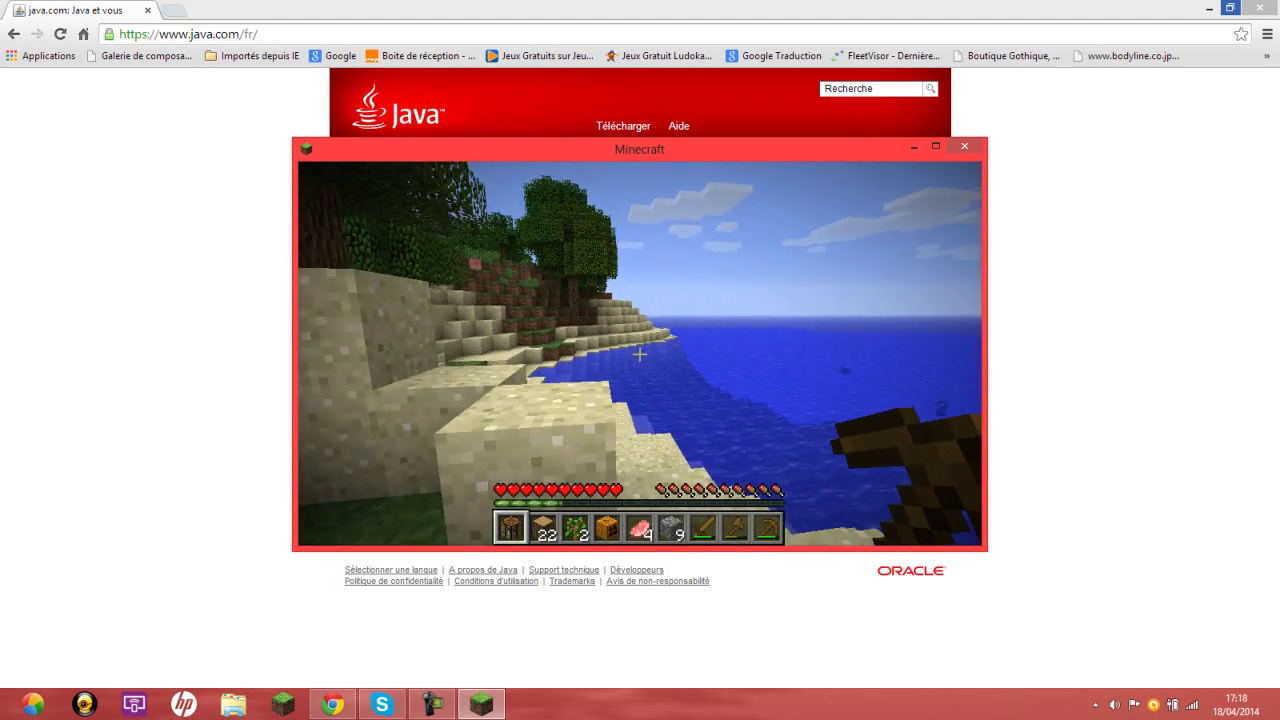
key("1")
key("3")
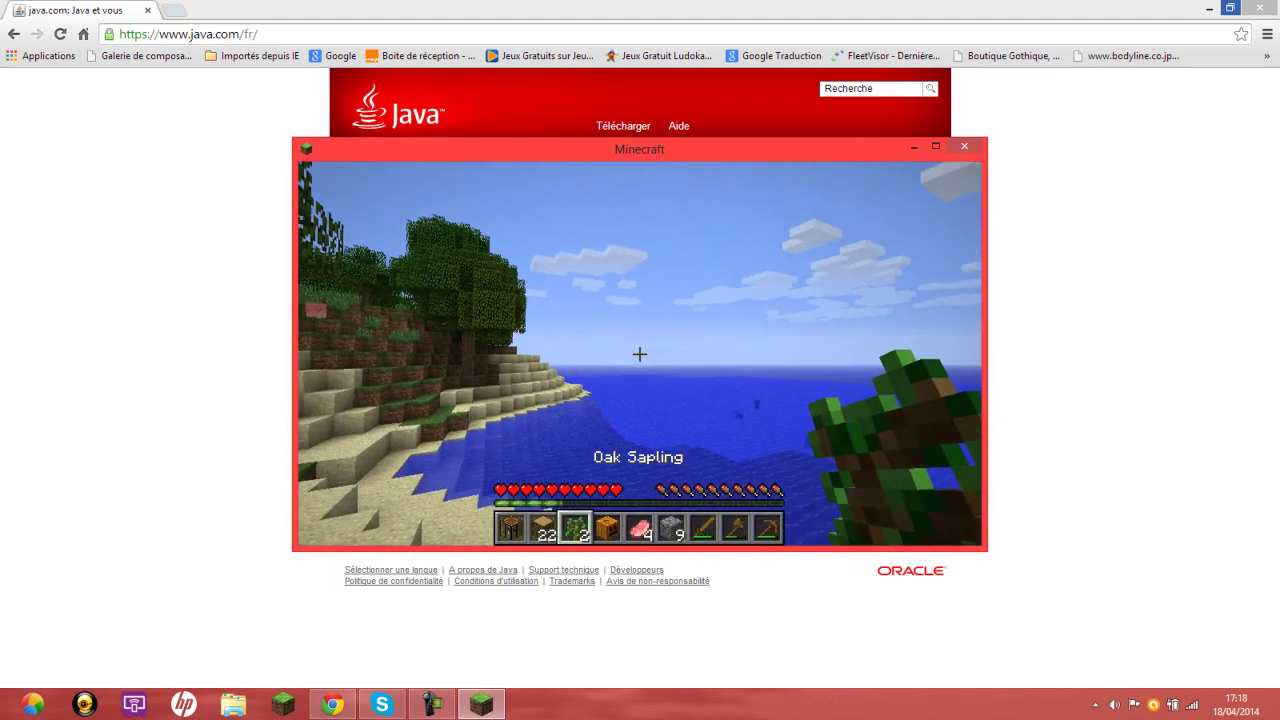
key("w")
key("w")
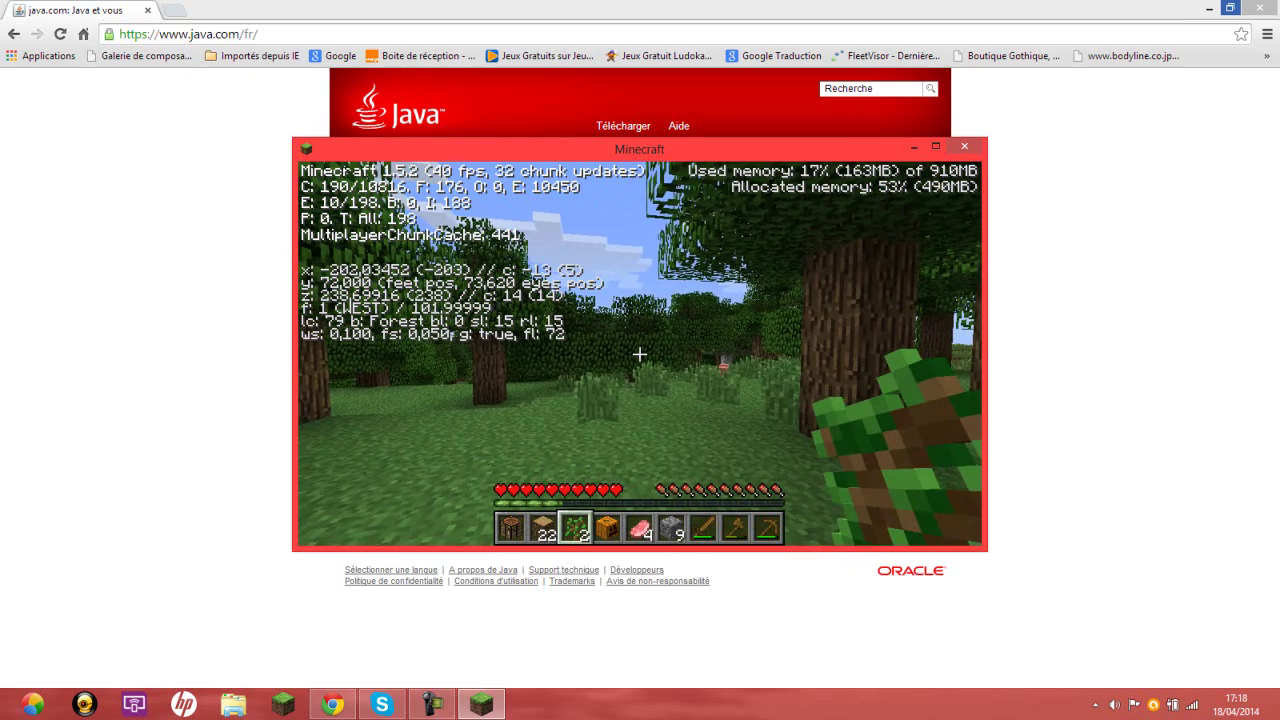
key("w")
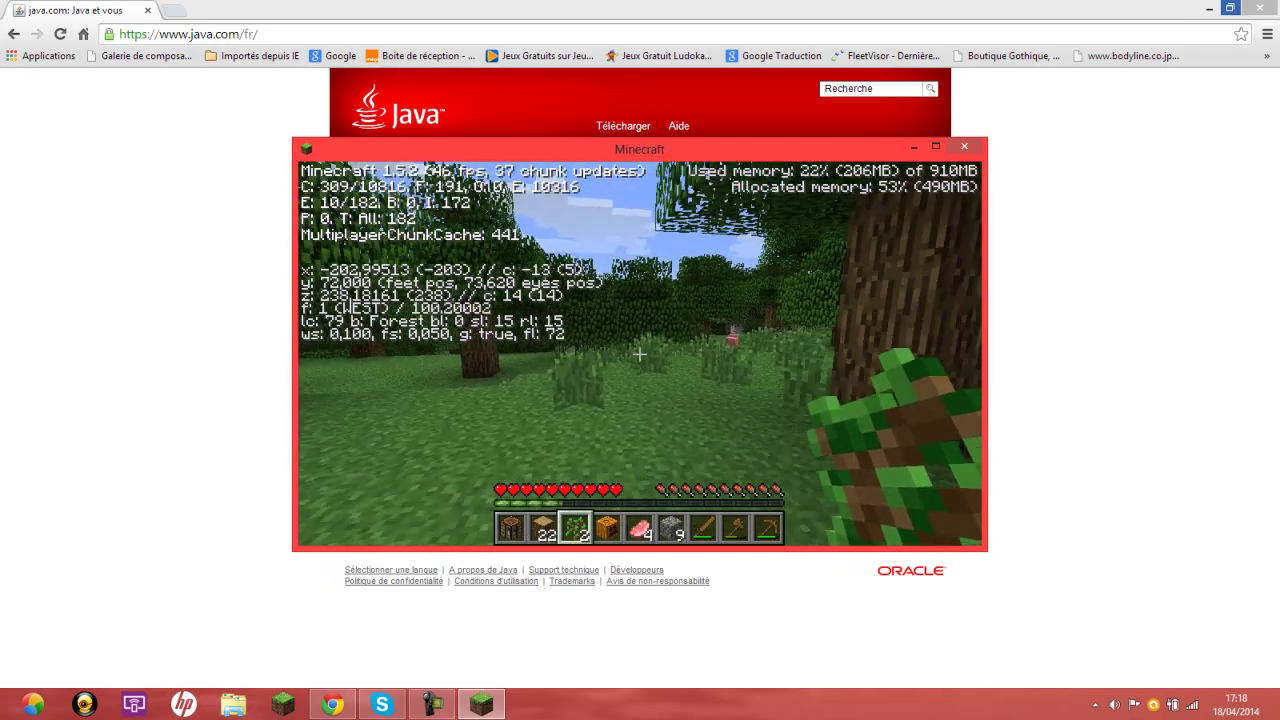
key("w")
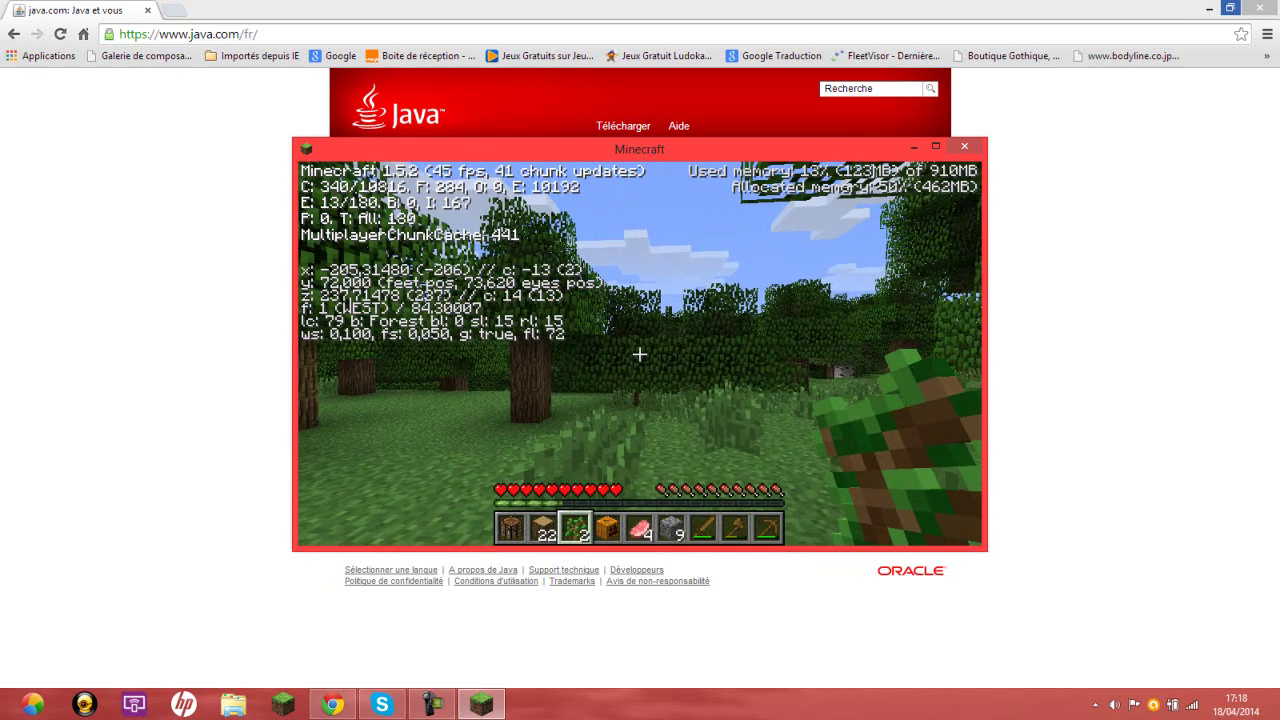
key("w")
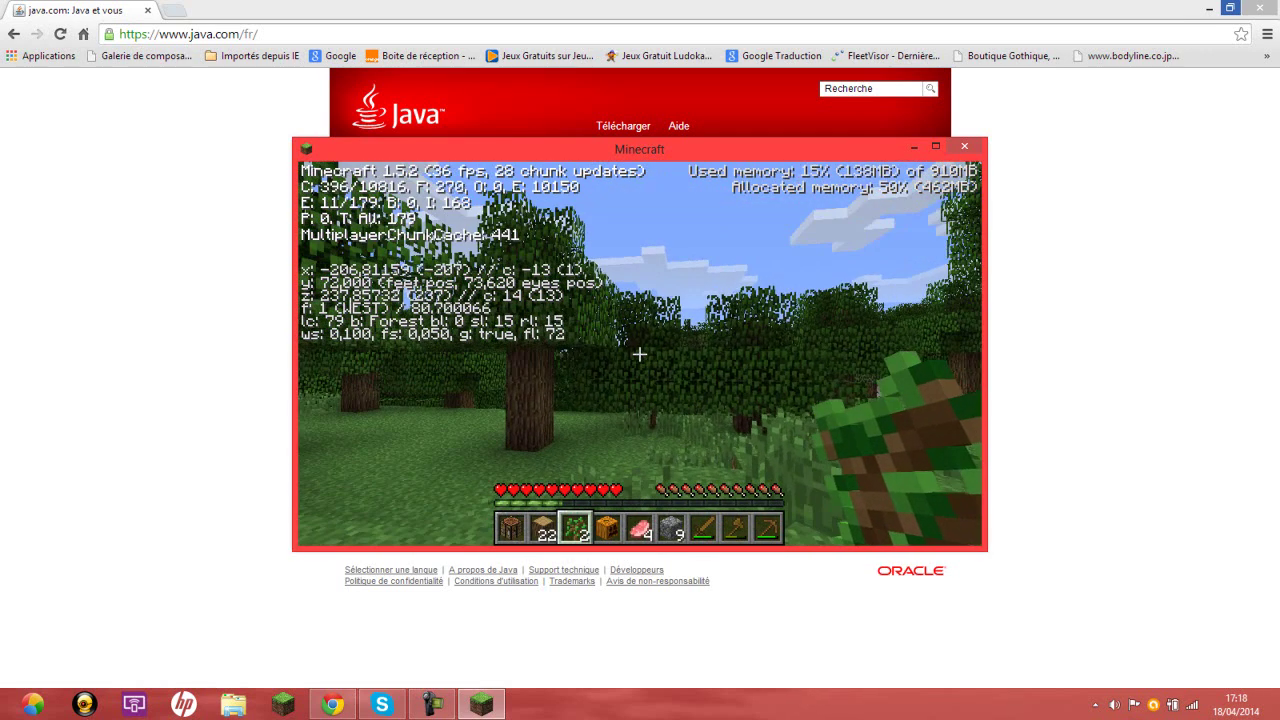
Step: Check the render distance in the in-game video settings and return to the world
key("Escape")
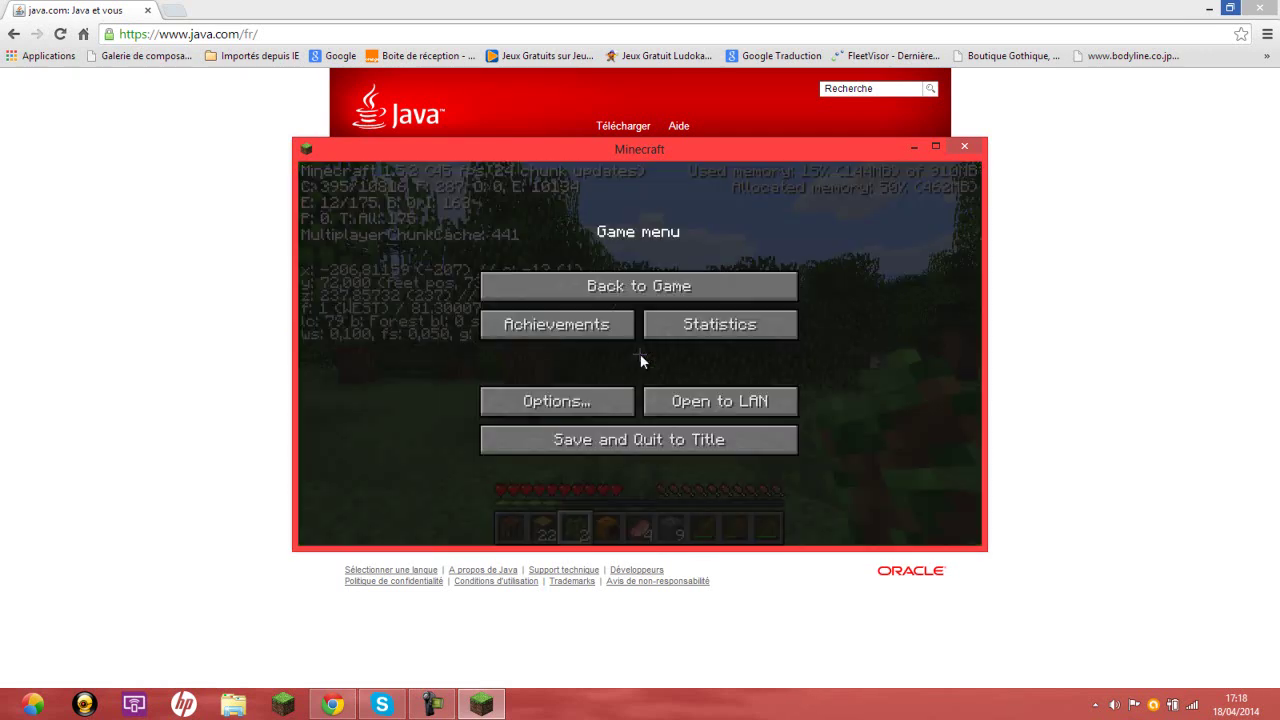
left_click(573, 400)
left_click(573, 398)
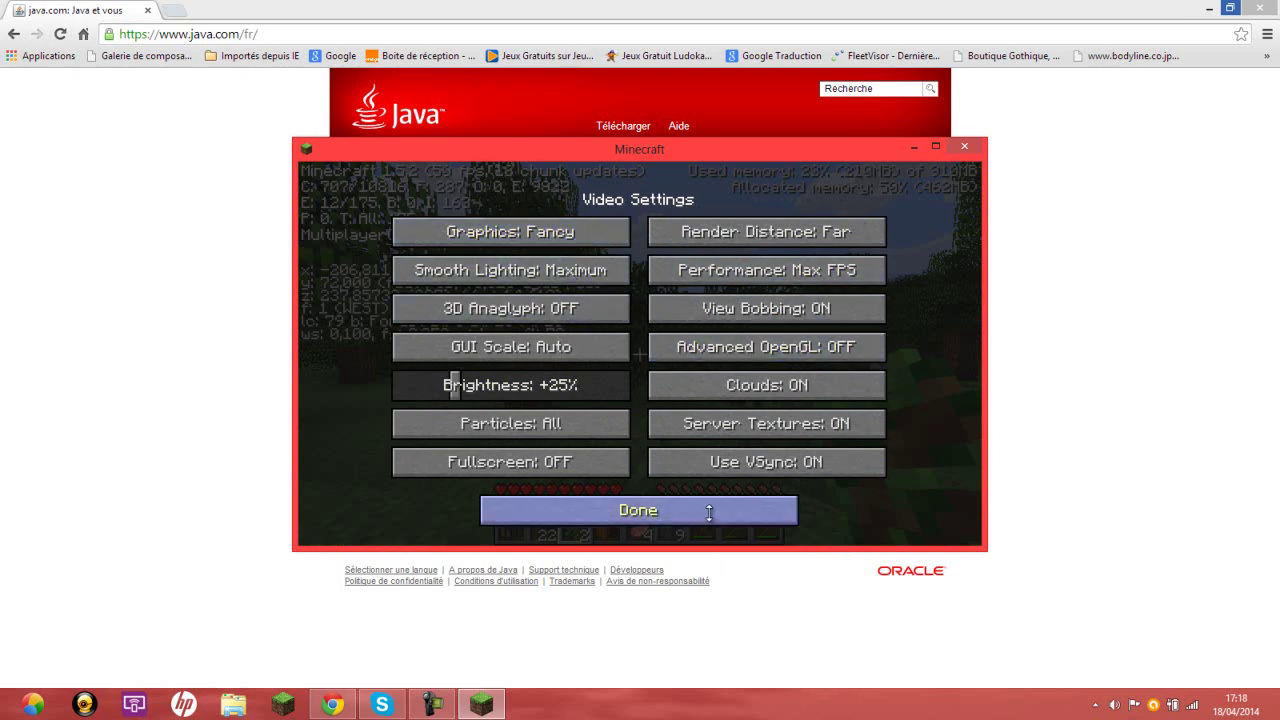
left_click(636, 510)
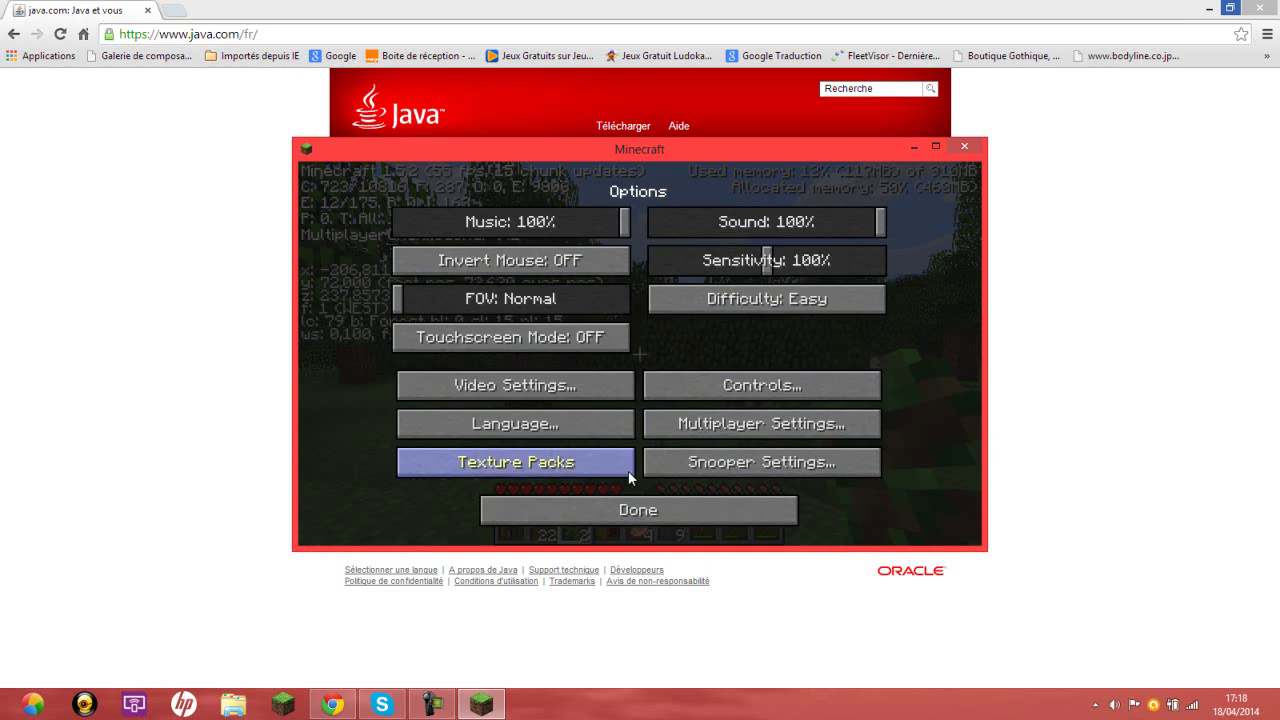
left_click(633, 518)
left_click(637, 287)
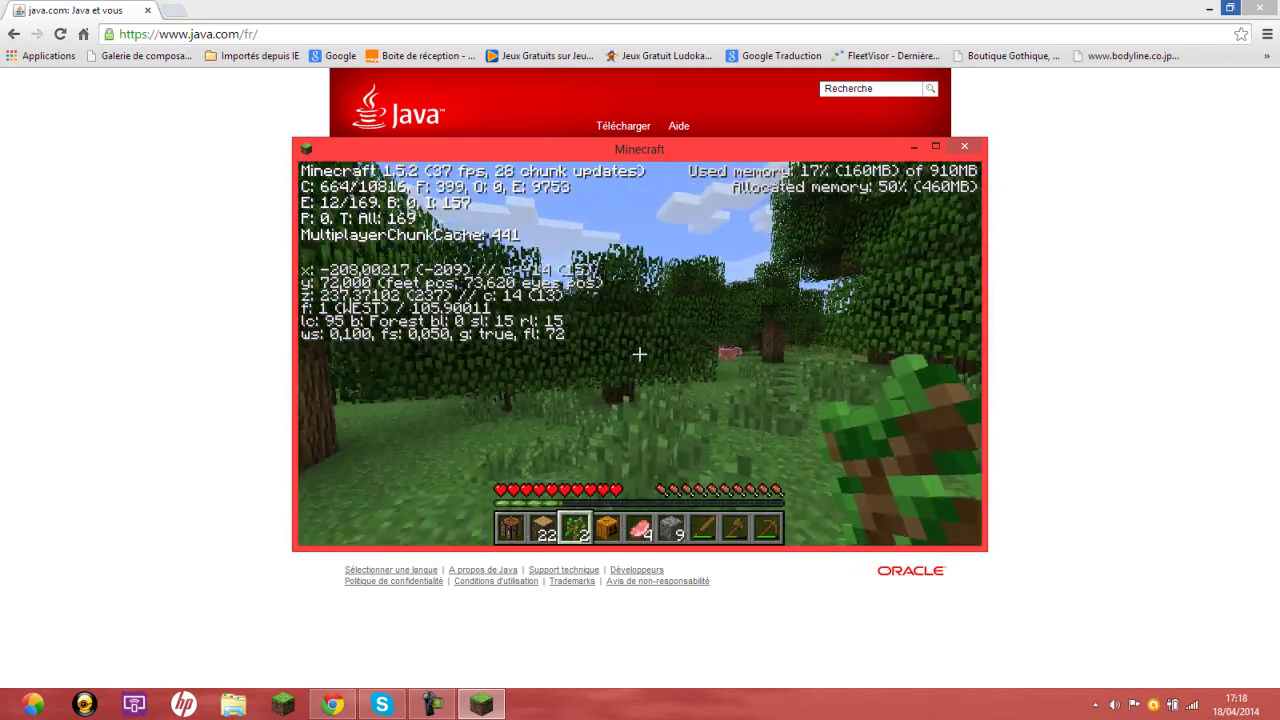
Step: Look around the forest while moving between the trees, hiding the HUD briefly and restoring it
key("w")
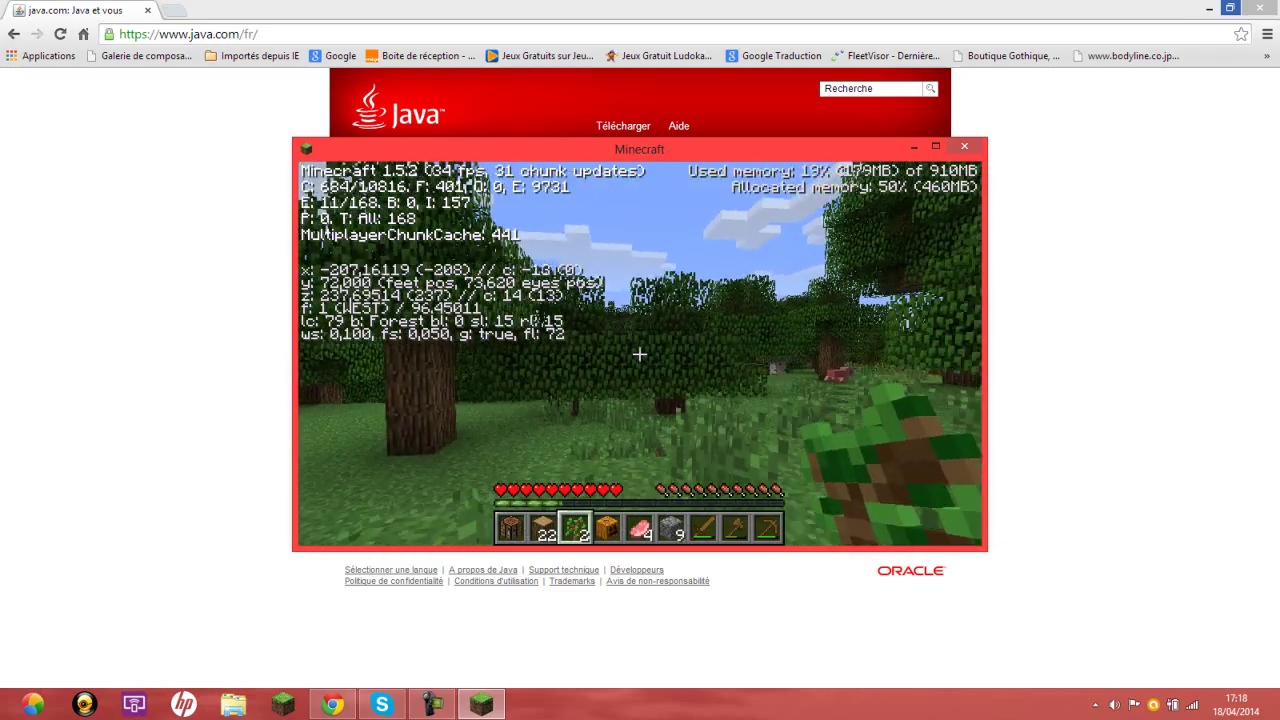
key("w")
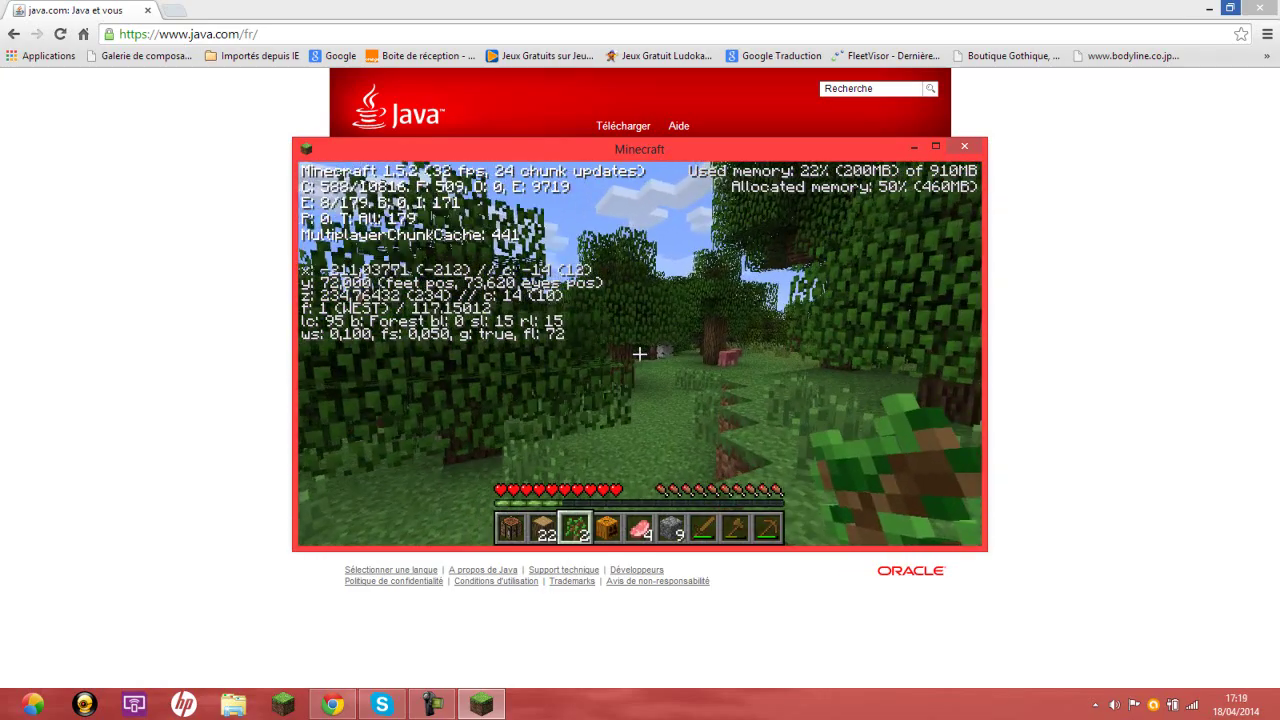
key("s")
key("space")
key("w")
key("s")
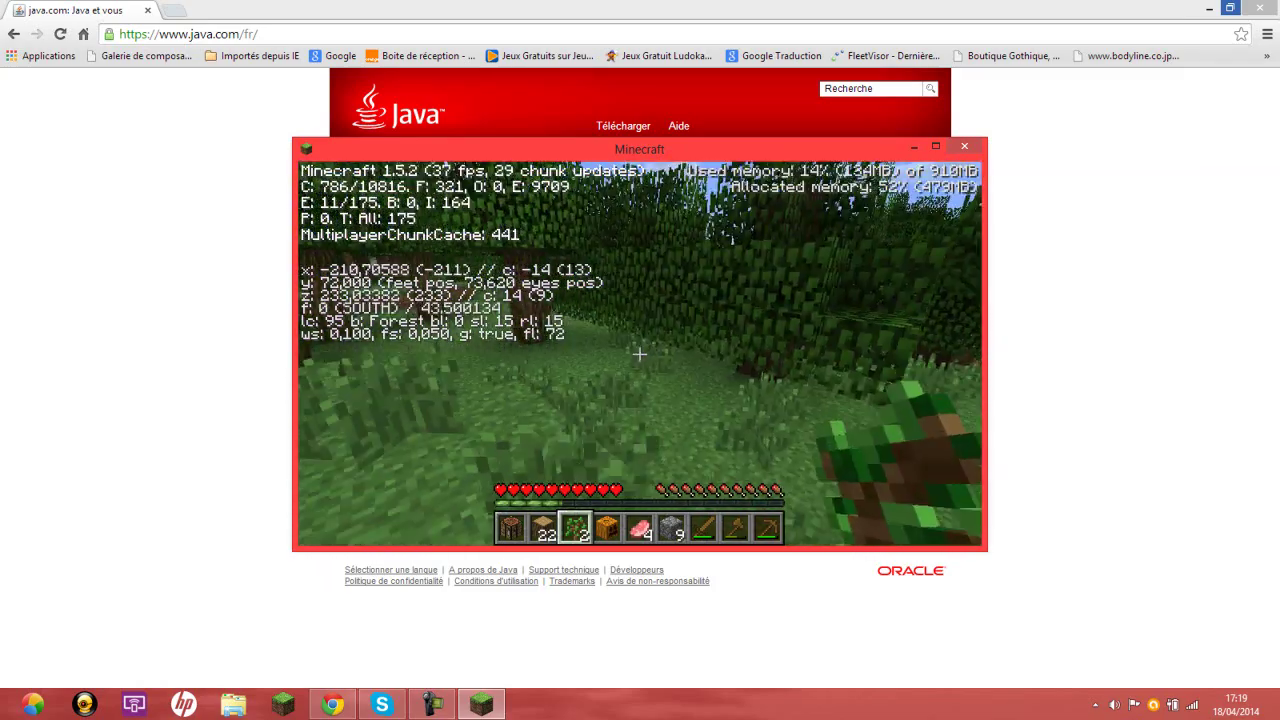
key("F3")
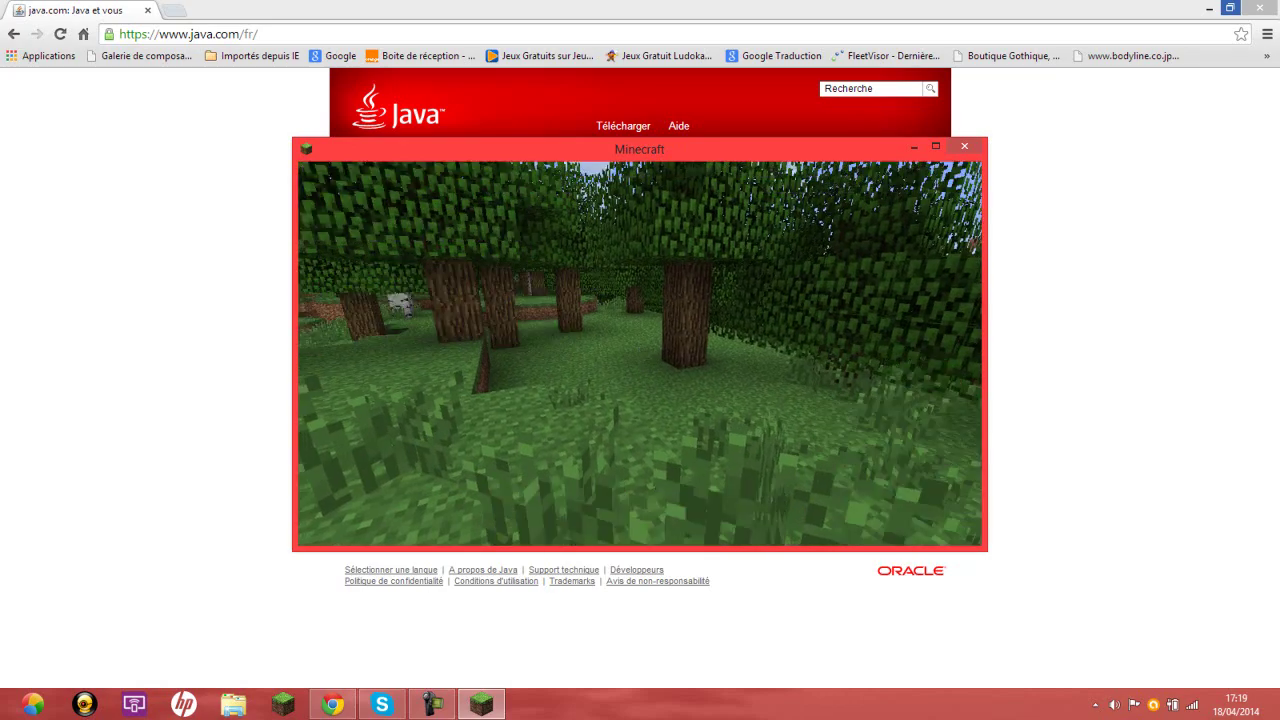
key("F1")
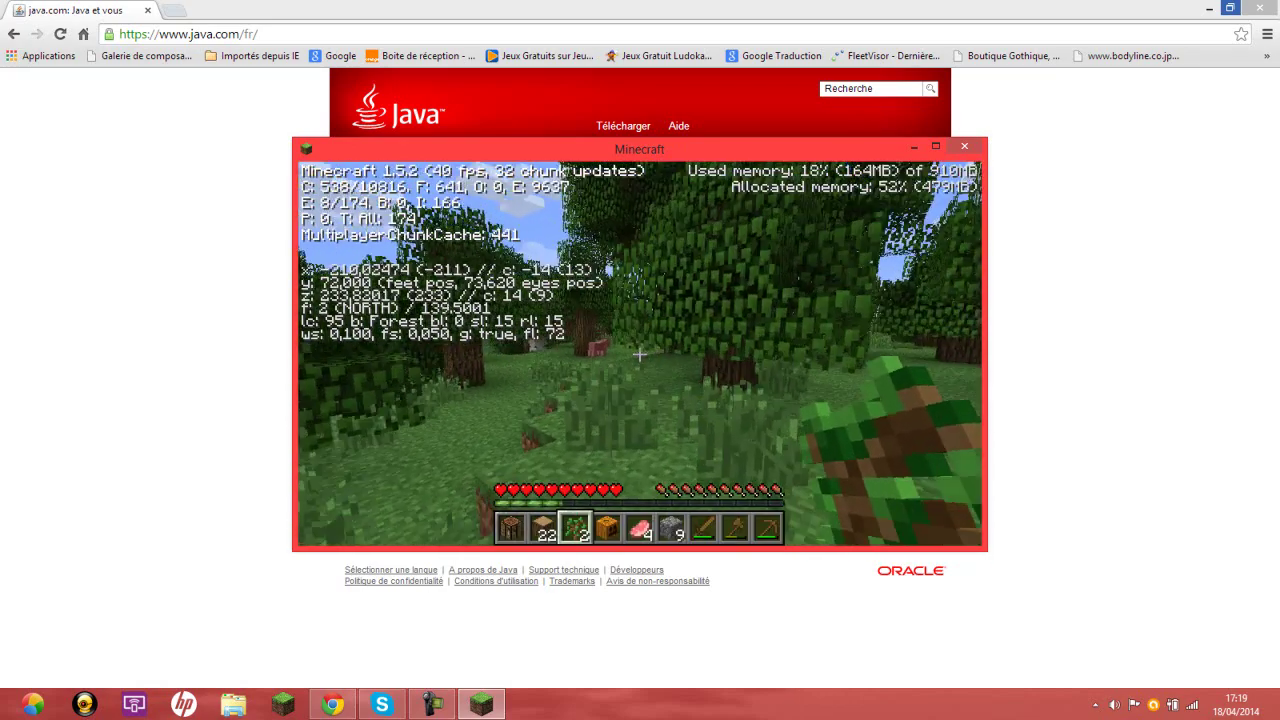
key("w")
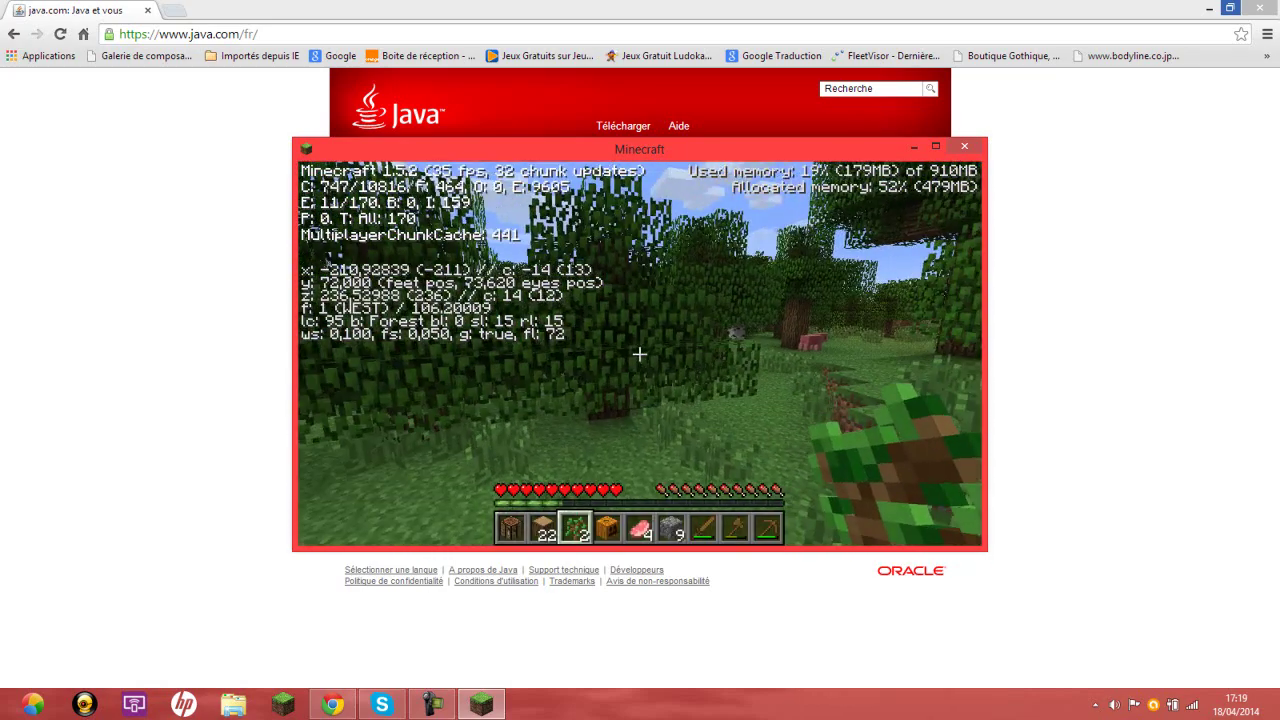
Step: Save and quit the world to the title screen and close Minecraft
key("Escape")
left_click(639, 440)
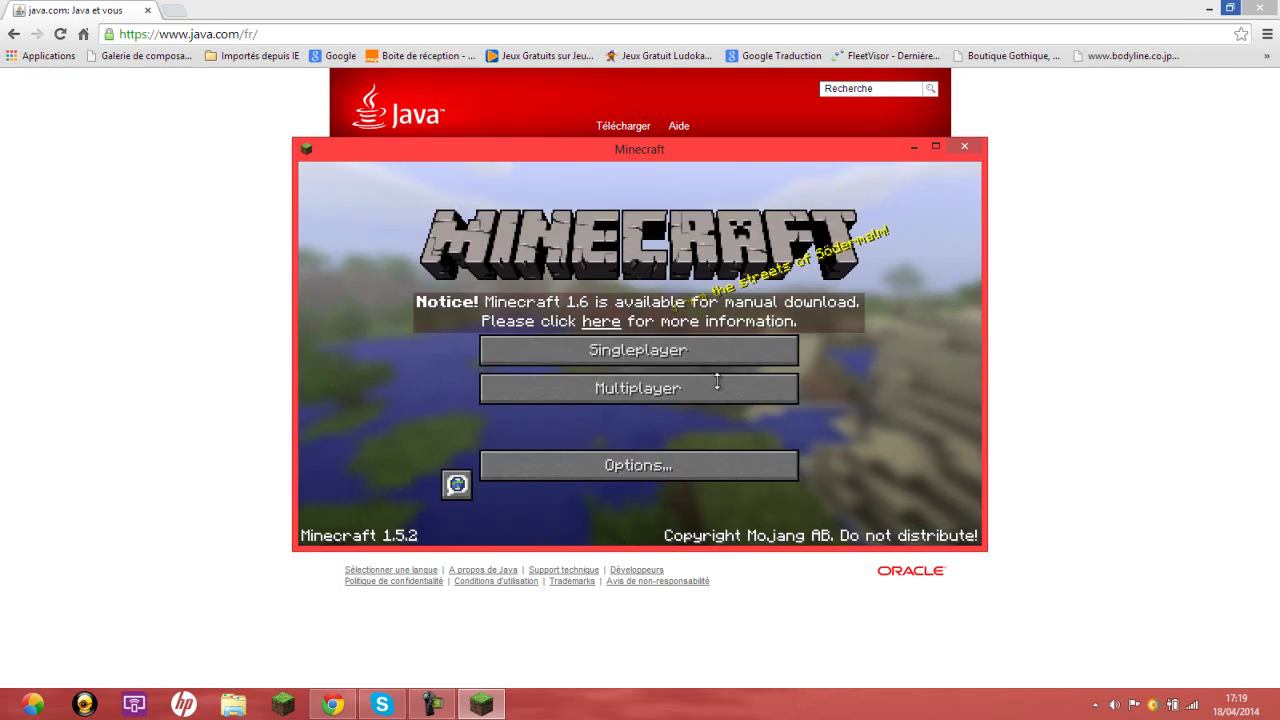
left_click(965, 147)
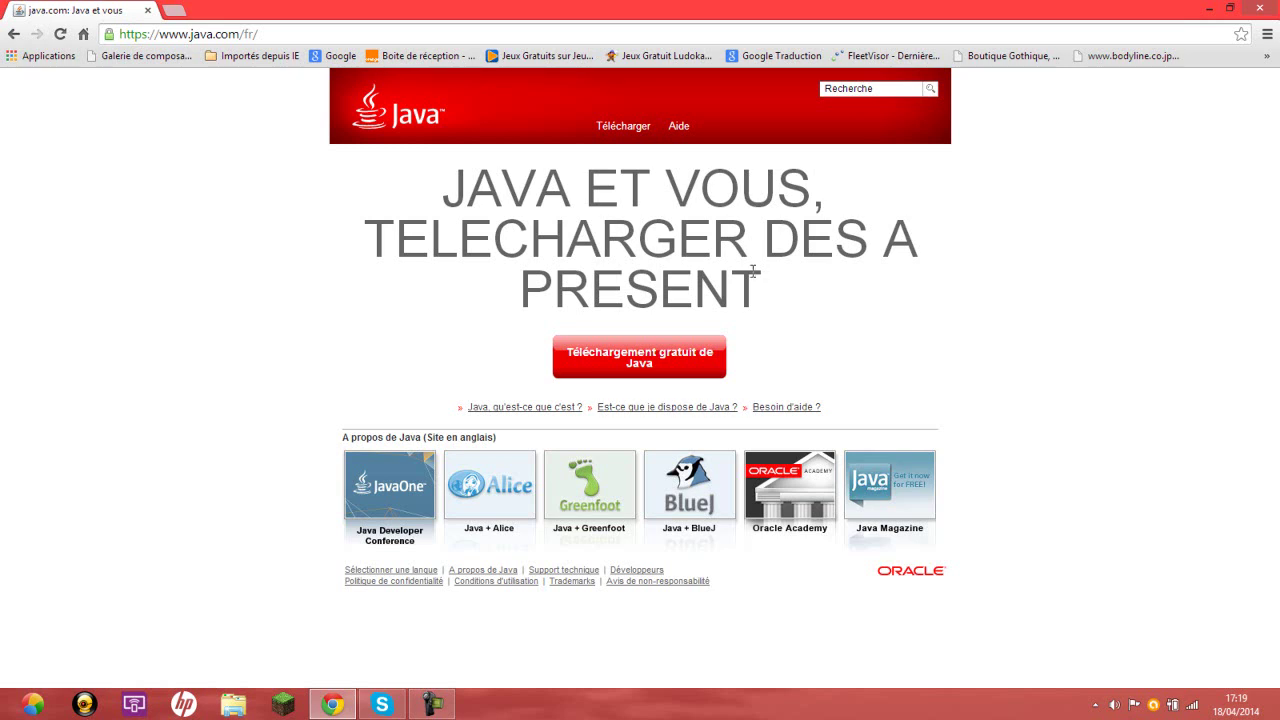
Step: Switch to Skype, show the account's own profile page, and minimize the window
left_click(383, 705)
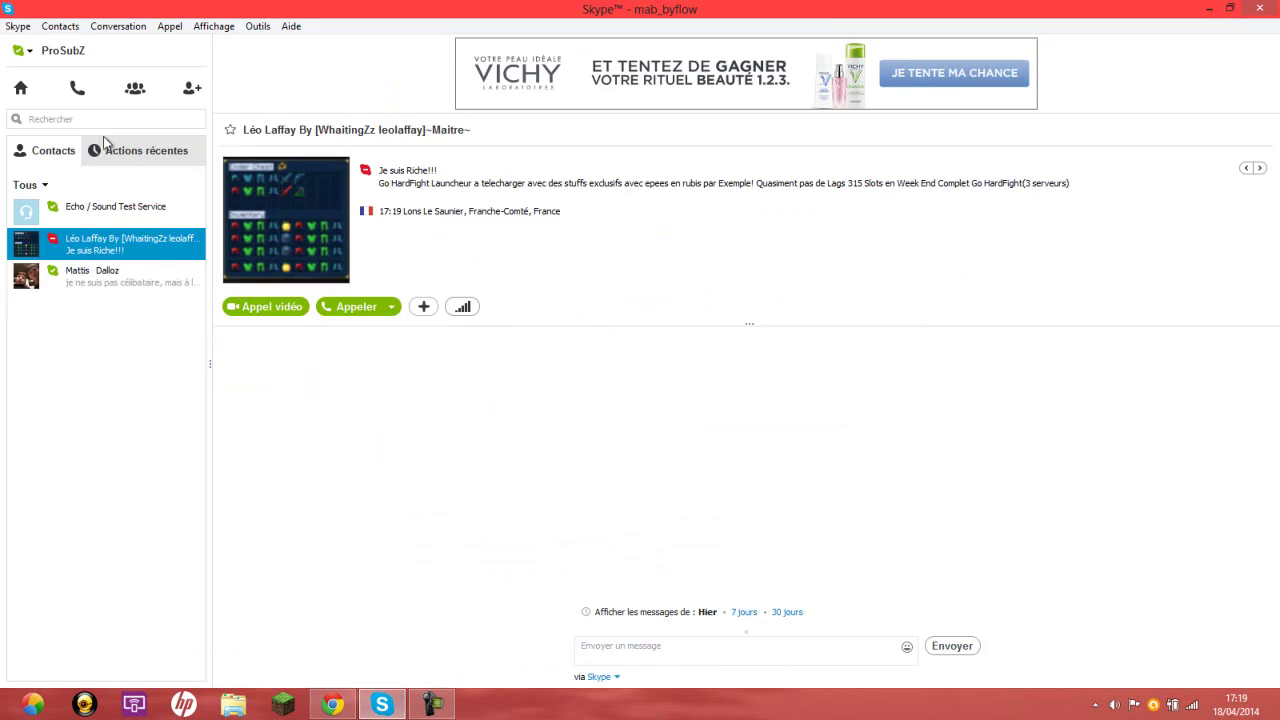
left_click(63, 50)
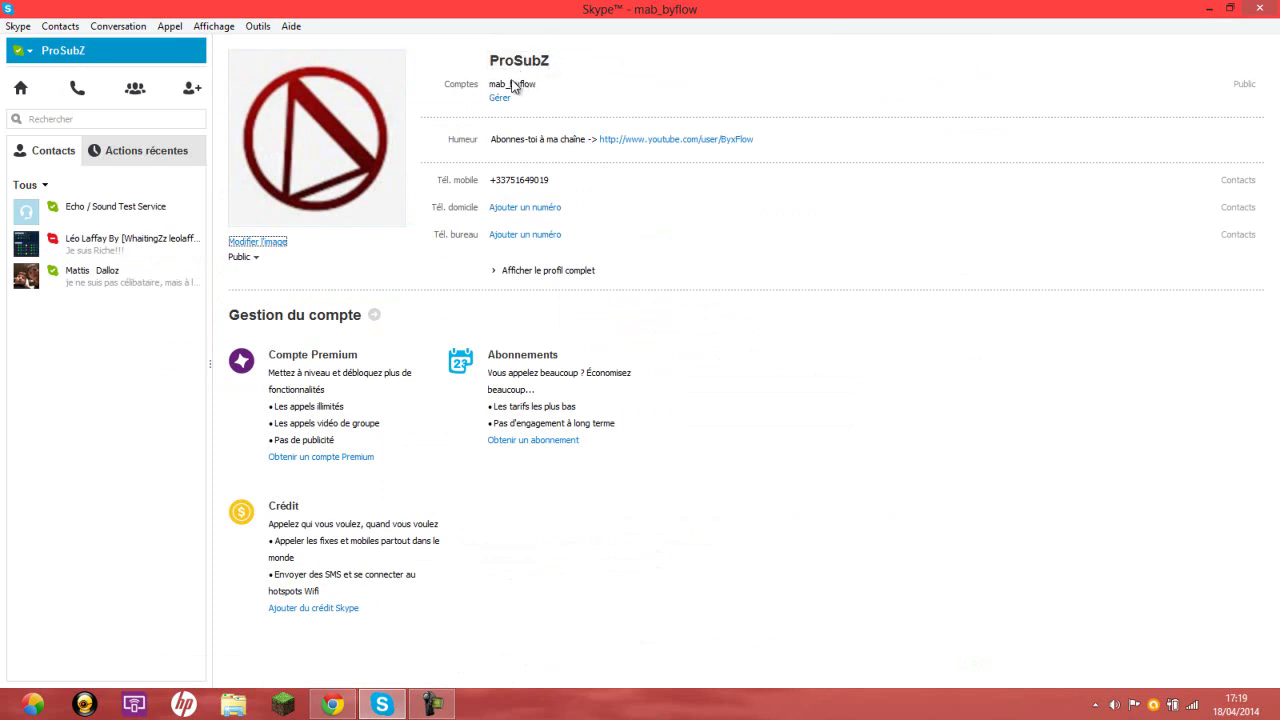
left_click(1201, 13)
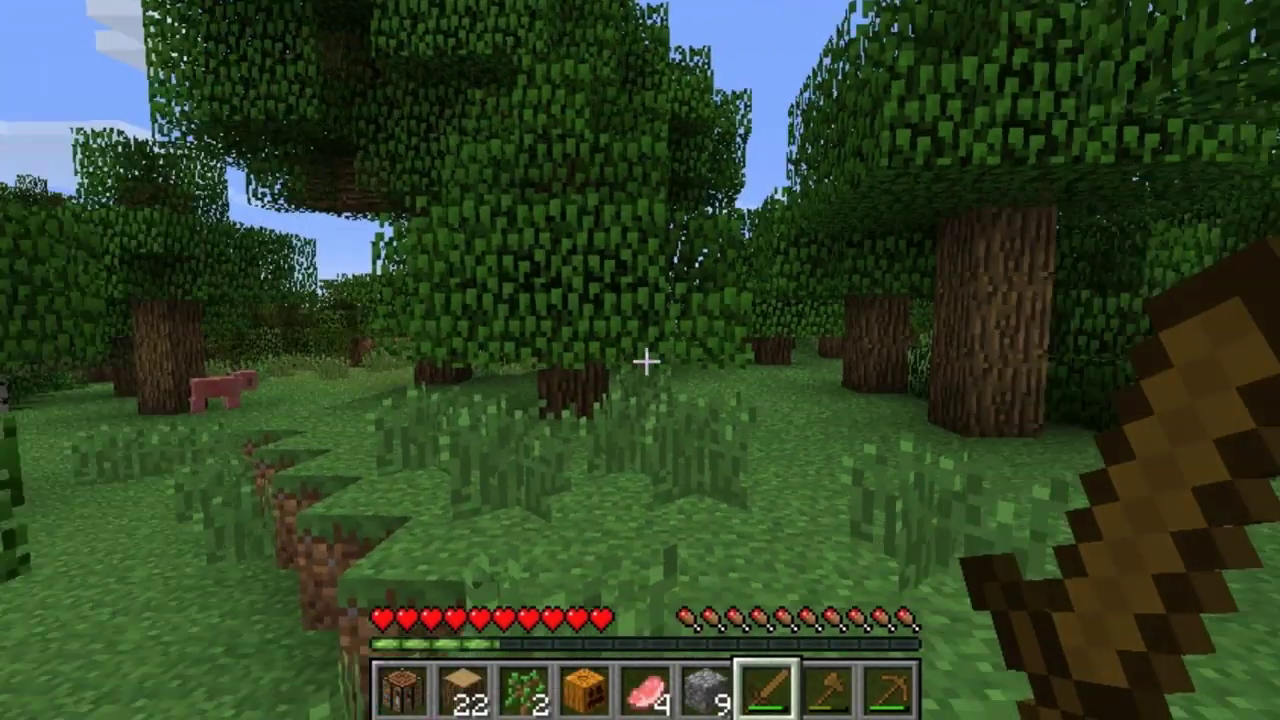
Step: In Minecraft, turn on the debug overlay and walk through the forest to the edge overlooking the sea
key("w")
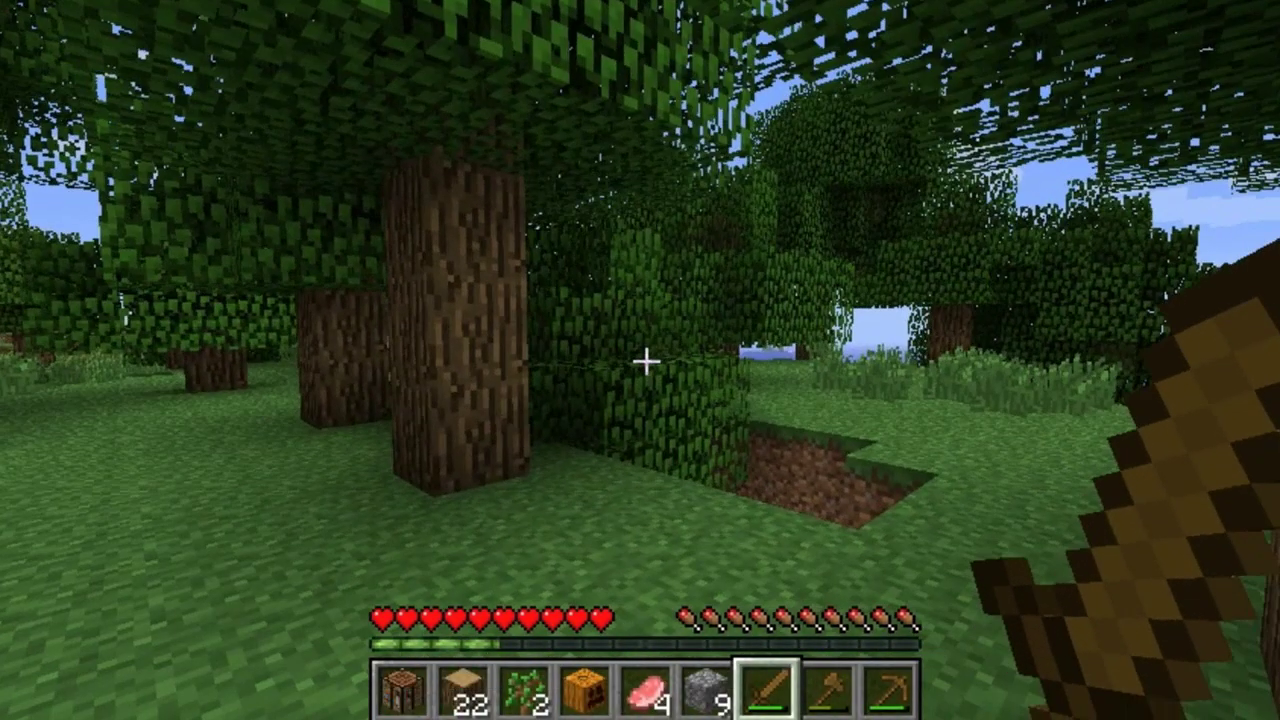
key("F3")
key("w")
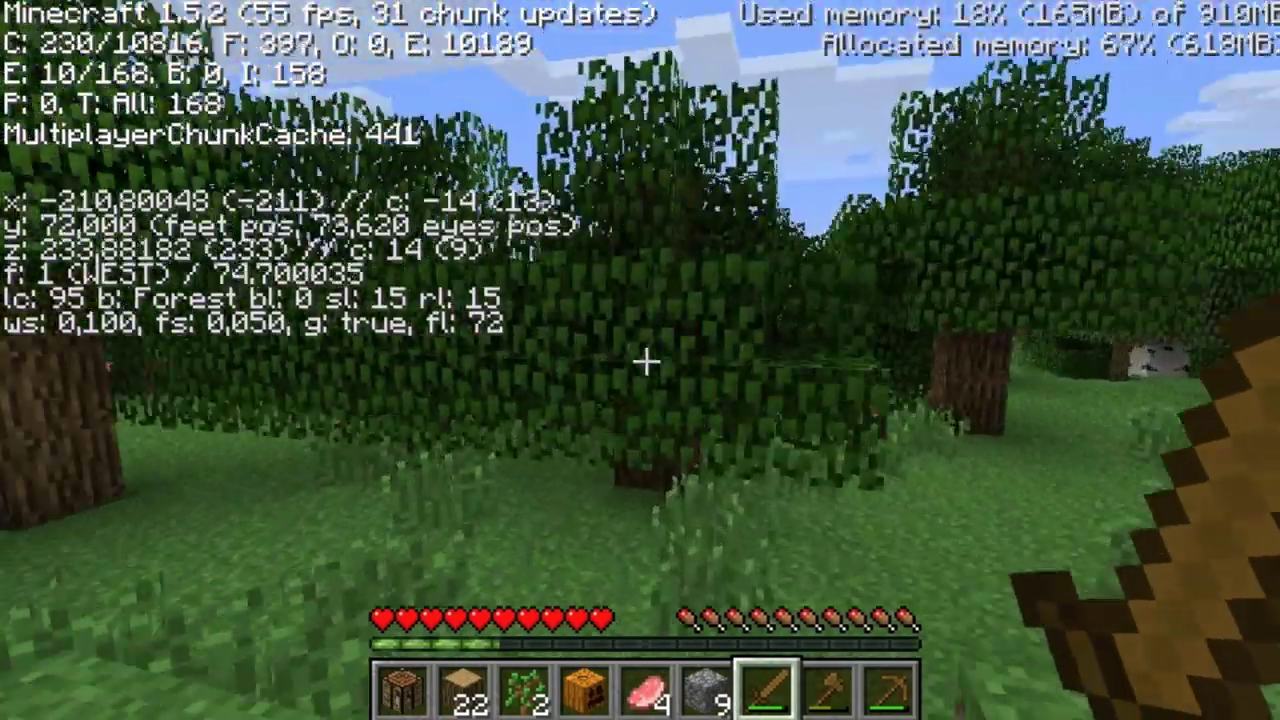
key("w")
key("space")
key("w")
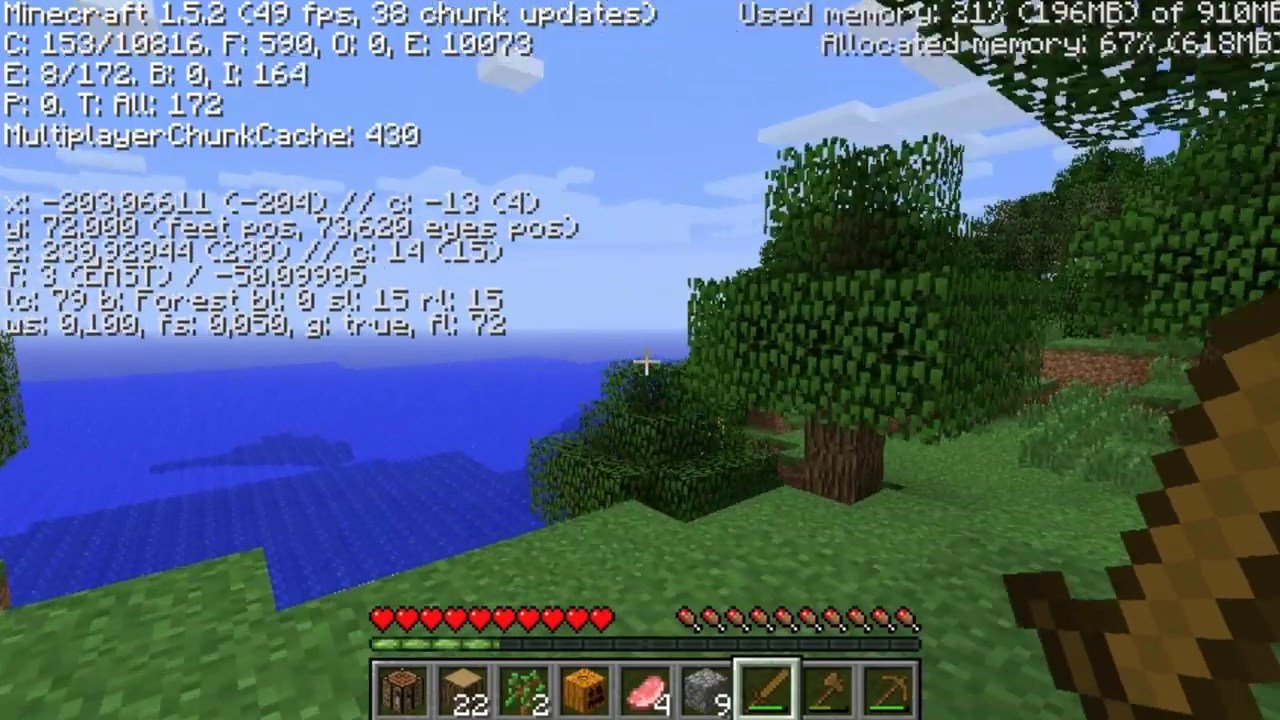
Step: Check the render distance in the video settings and leave the menu
key("Escape")
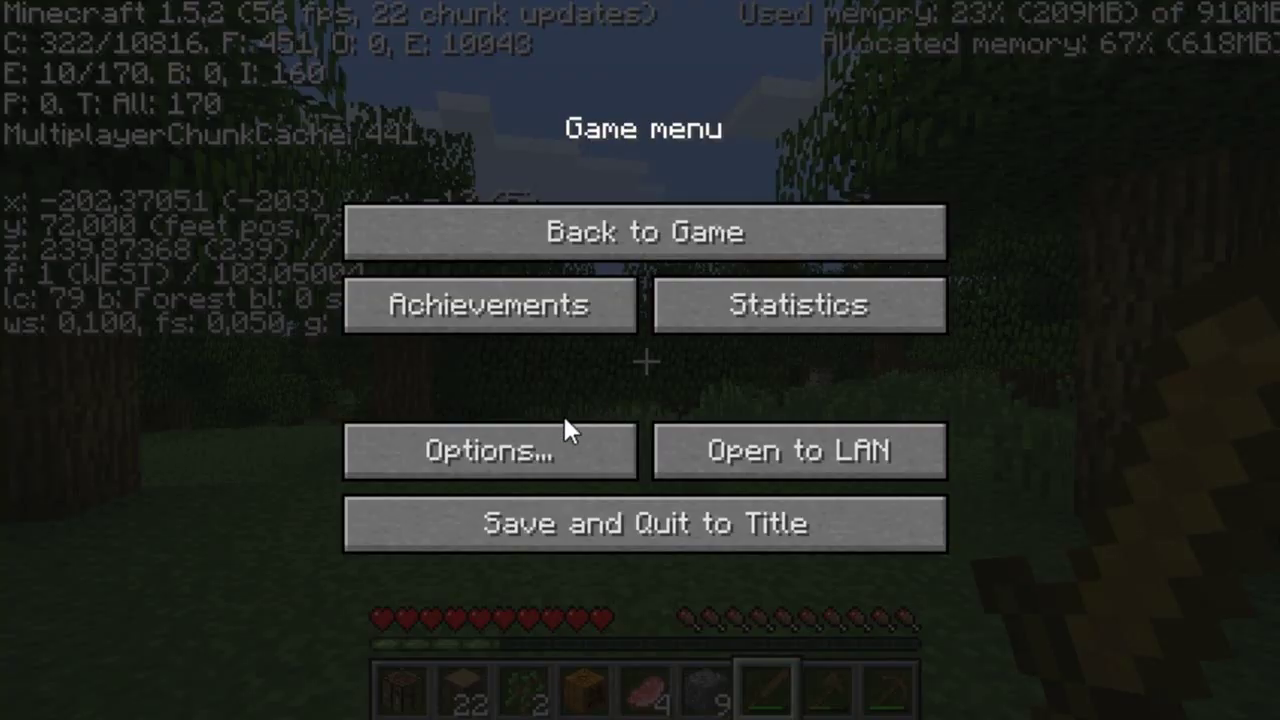
left_click(585, 440)
left_click(452, 420)
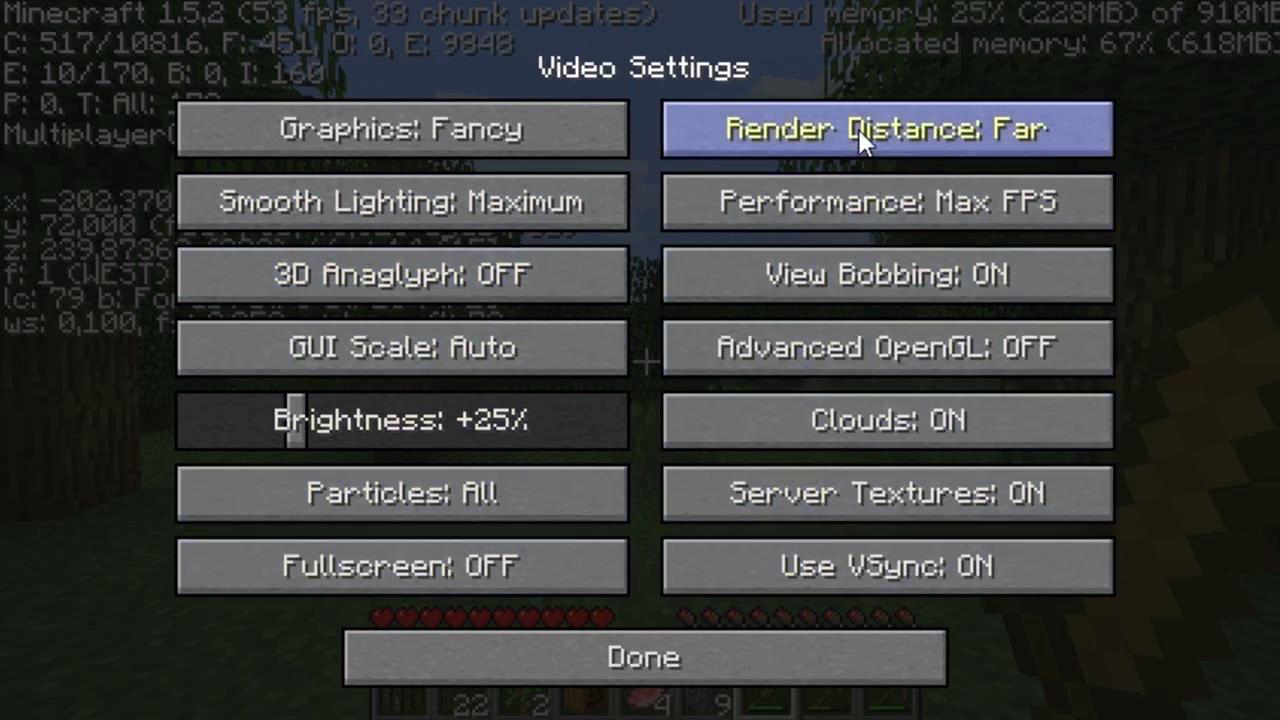
key("Escape")
Step: Walk to a nearby tree, equip the wooden axe, and chop out its trunk to collect the wood
key("w")
scroll(640, 360, "down", 1)
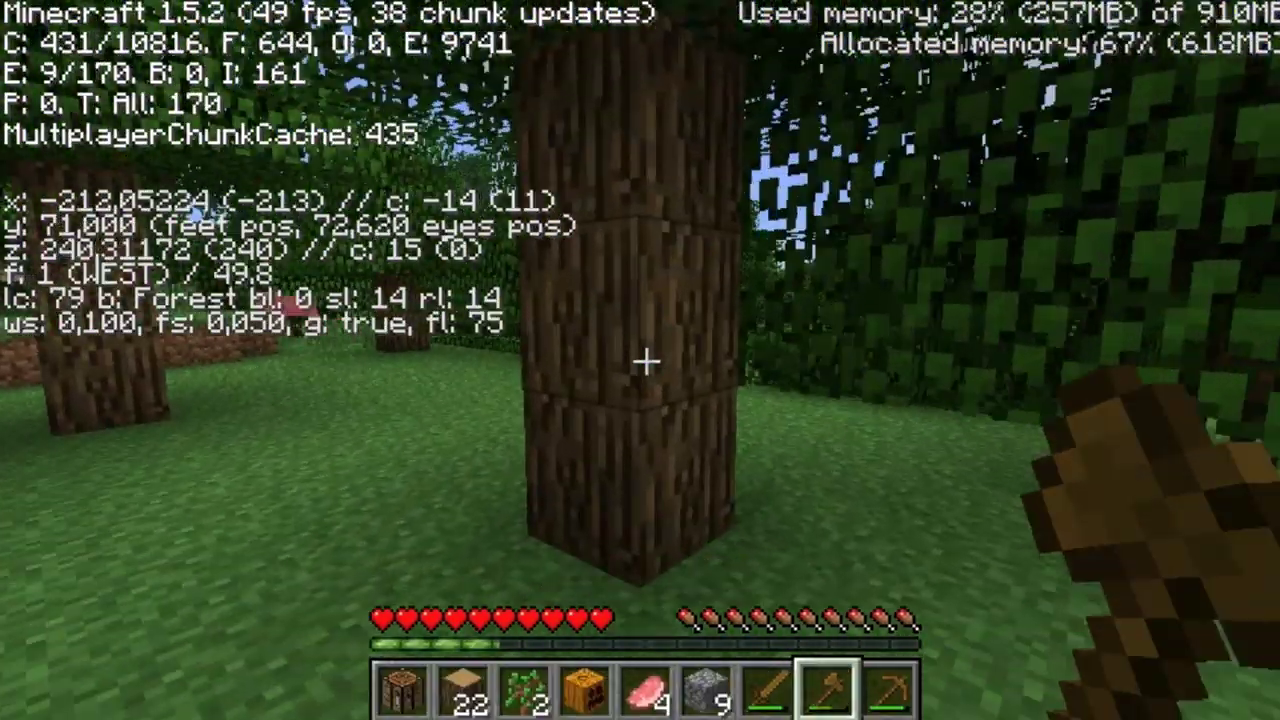
key("e")
key("e")
key("w")
left_click_drag(640, 360, 645, 362)
key("space")
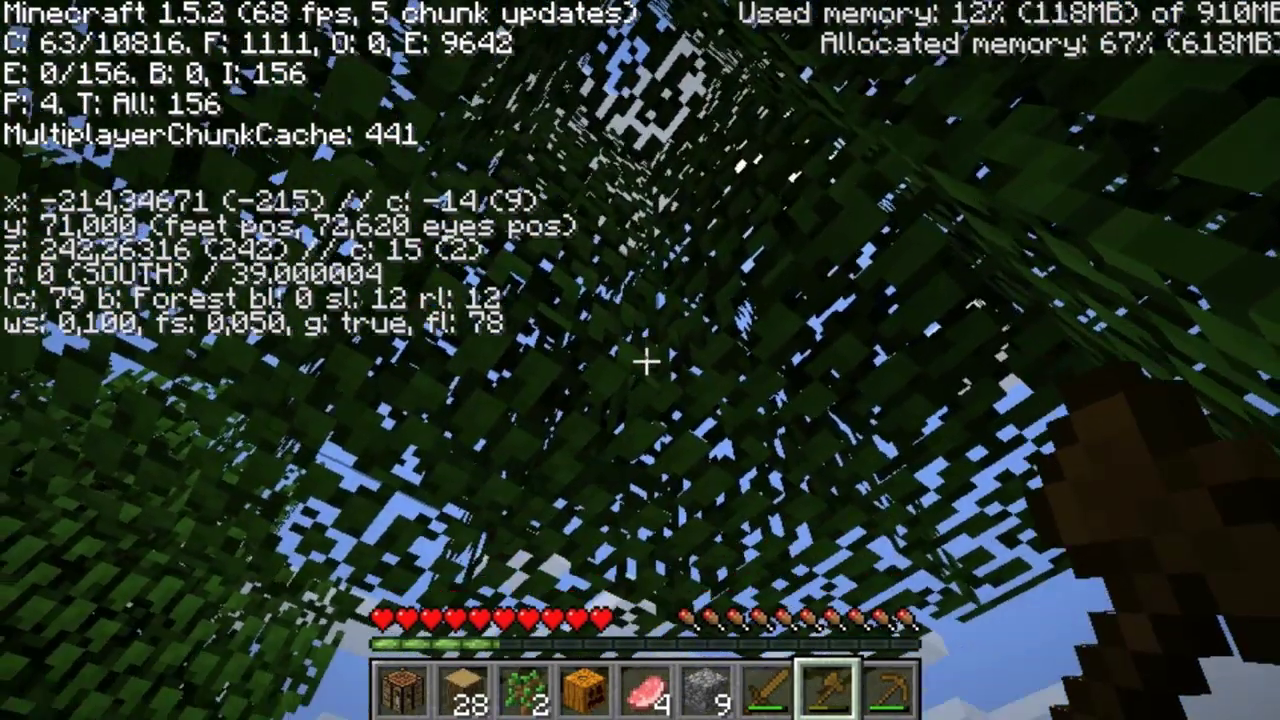
Step: Walk back up between the trees to view the distant sea horizon
key("w")
key("space")
key("w")
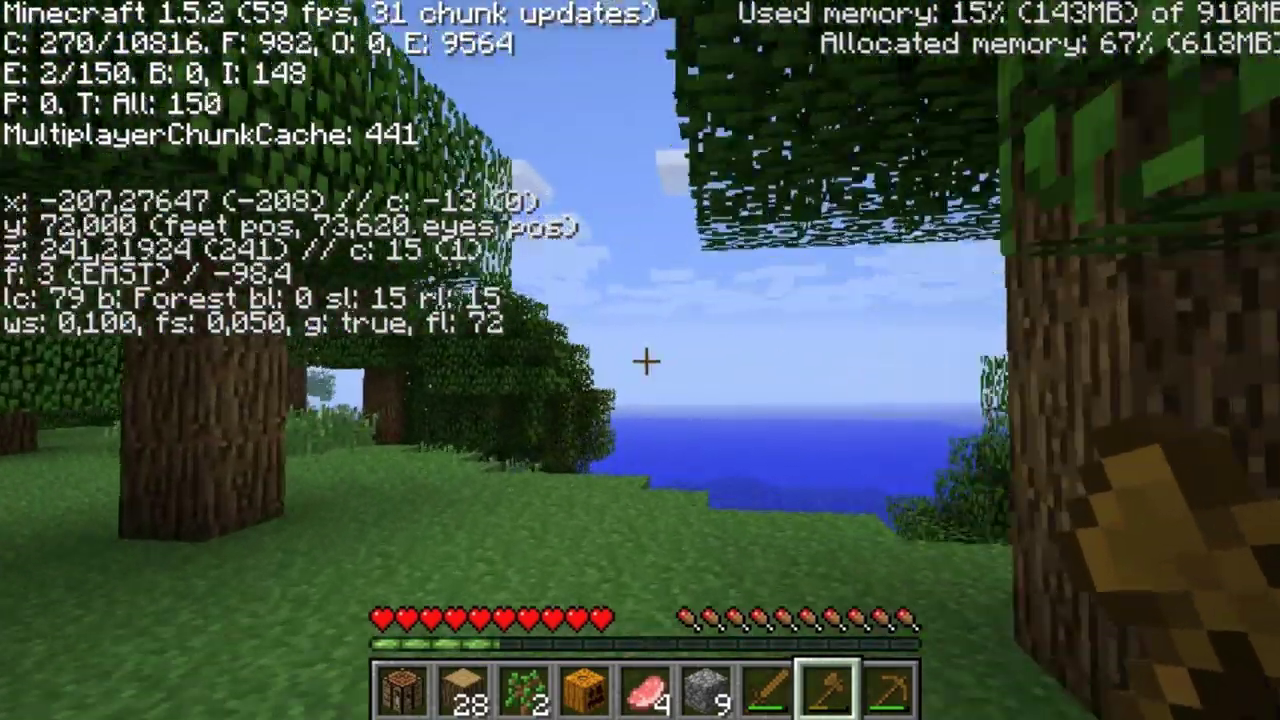